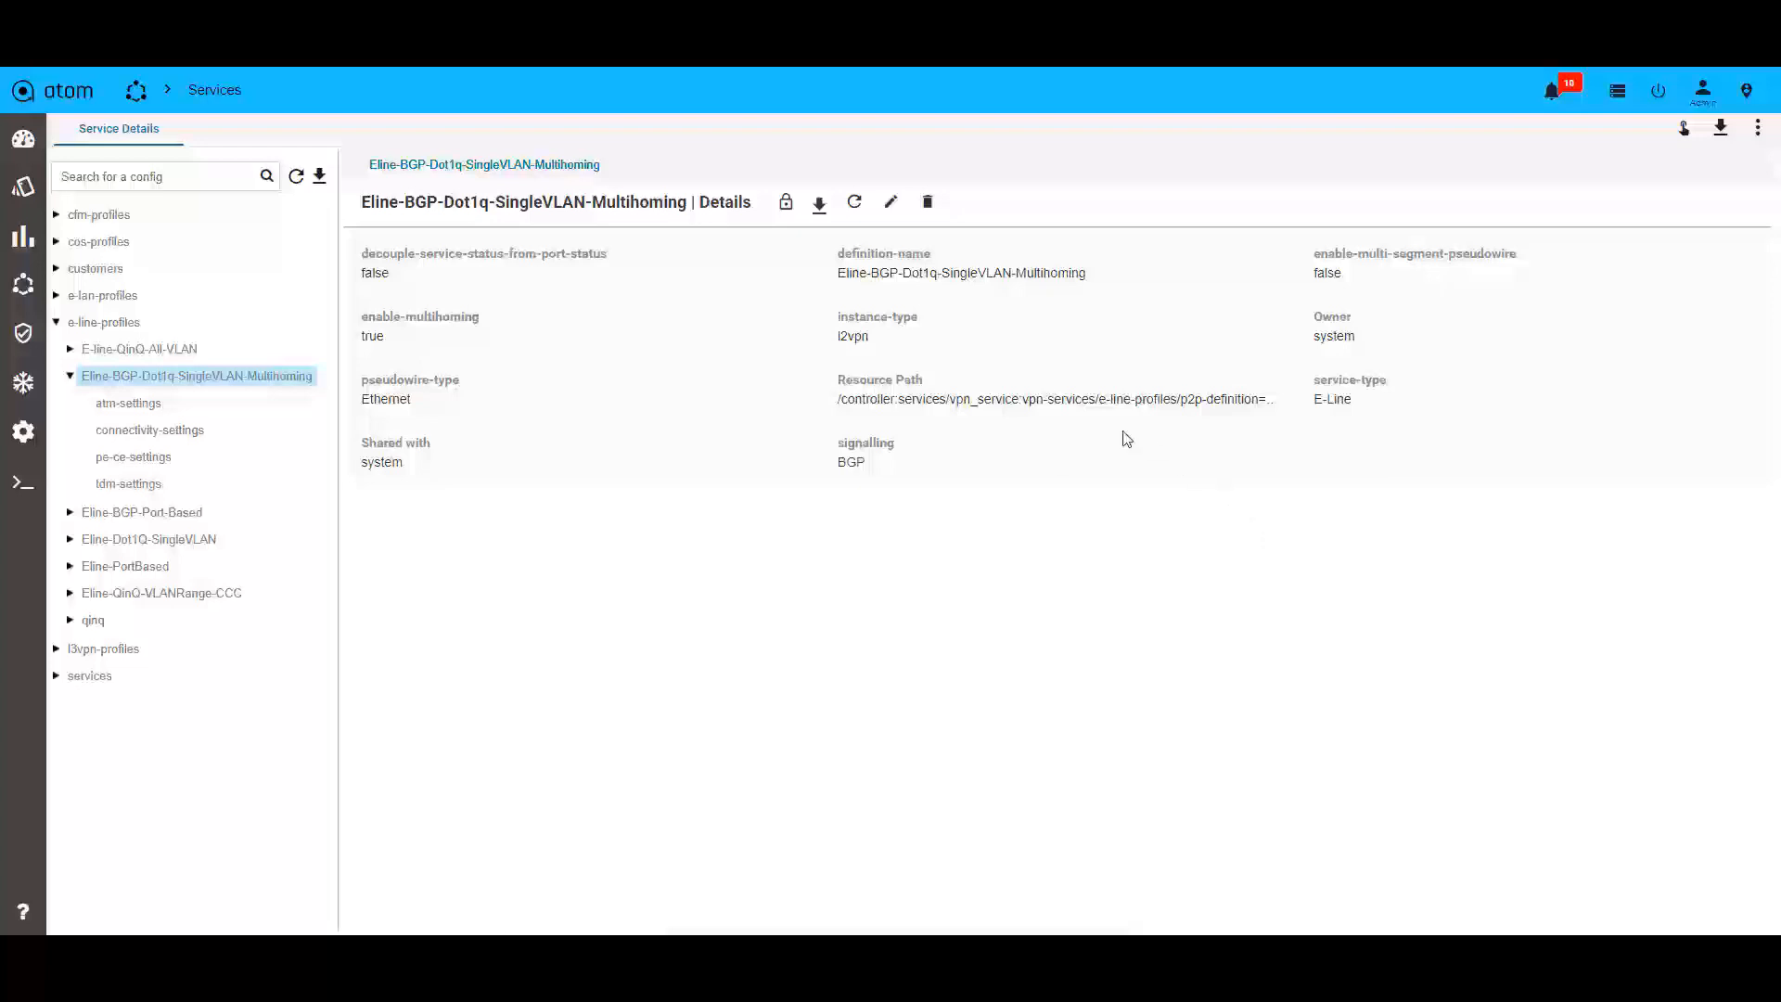
Review the general, connectivity-settings and pe-ce-settings forms of the Eline-BGP-Dot1q-SingleVLAN-Multihoming profile.
click(890, 202)
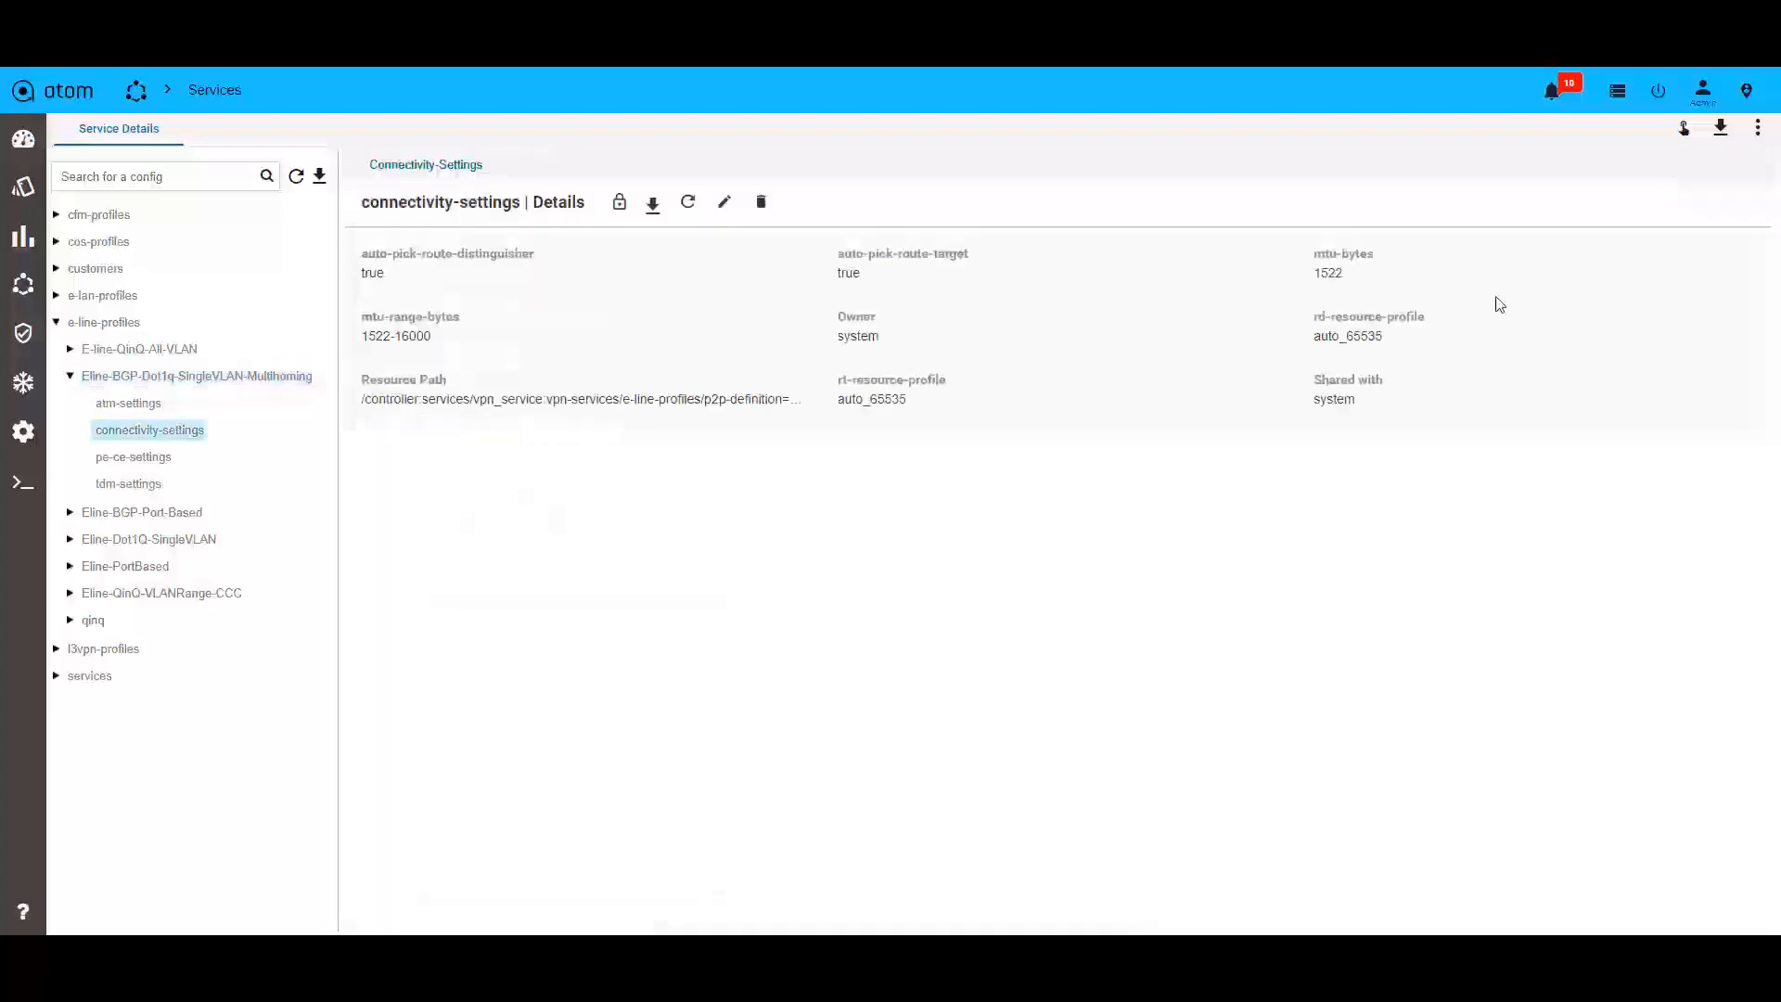
click(727, 201)
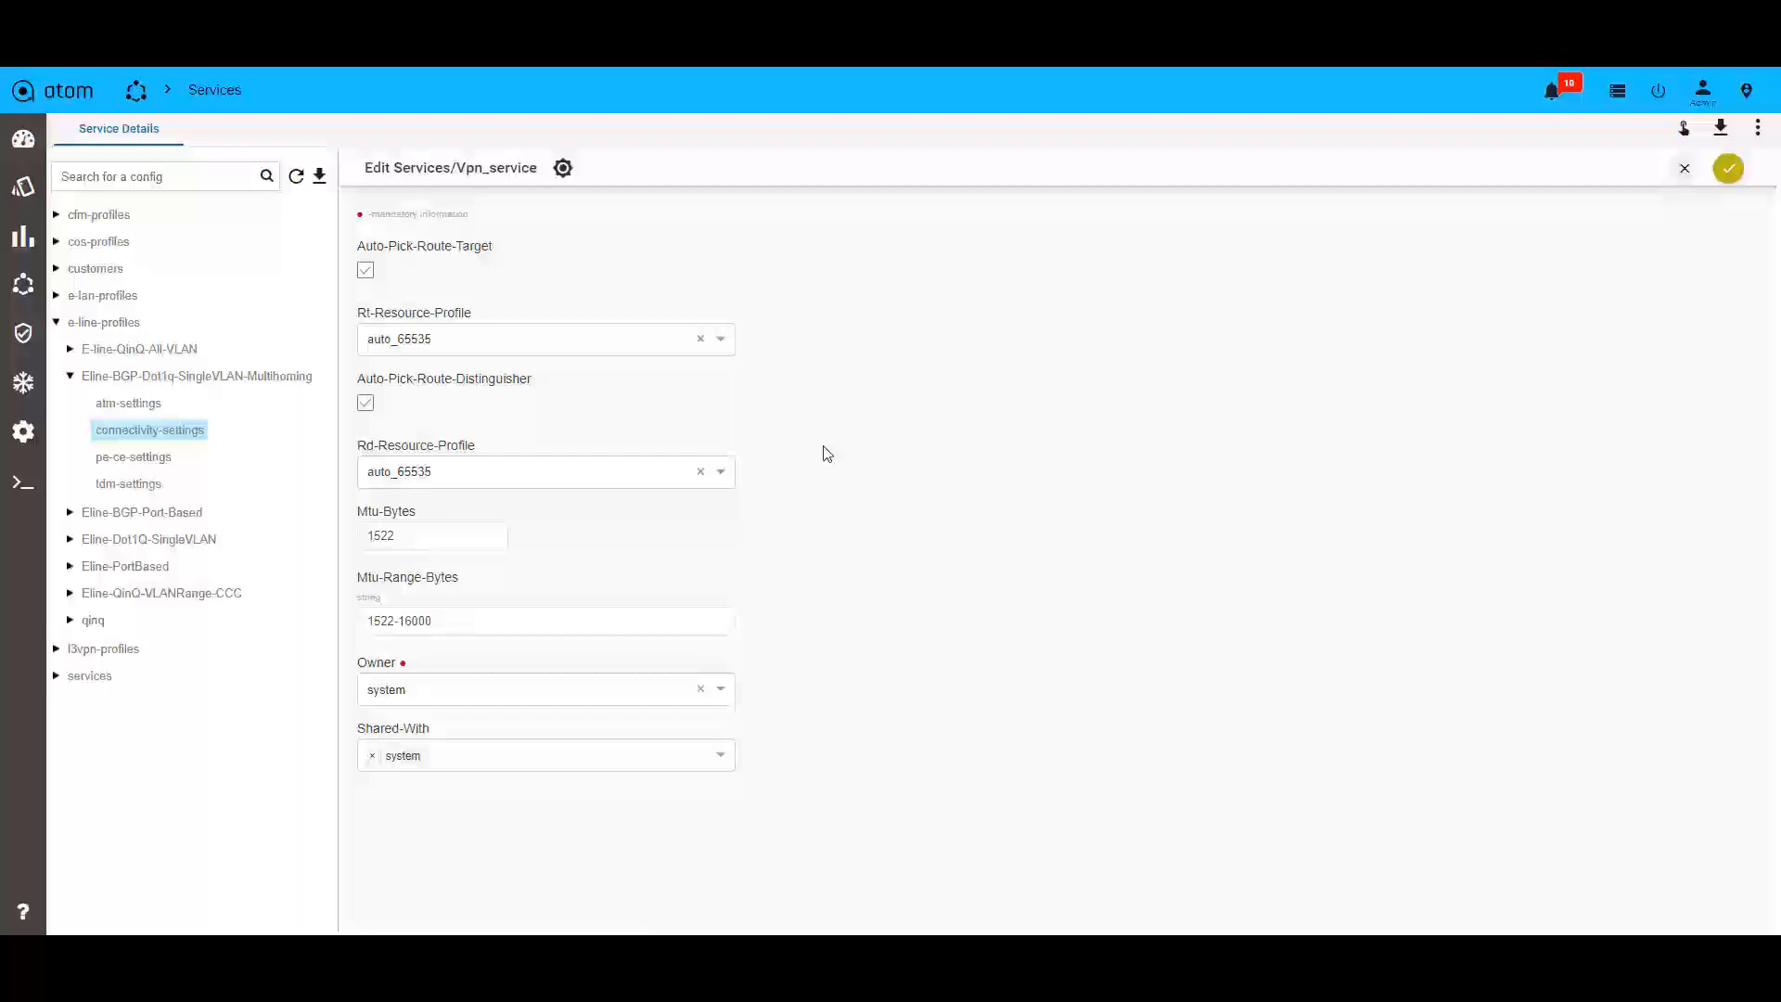
click(132, 456)
click(675, 199)
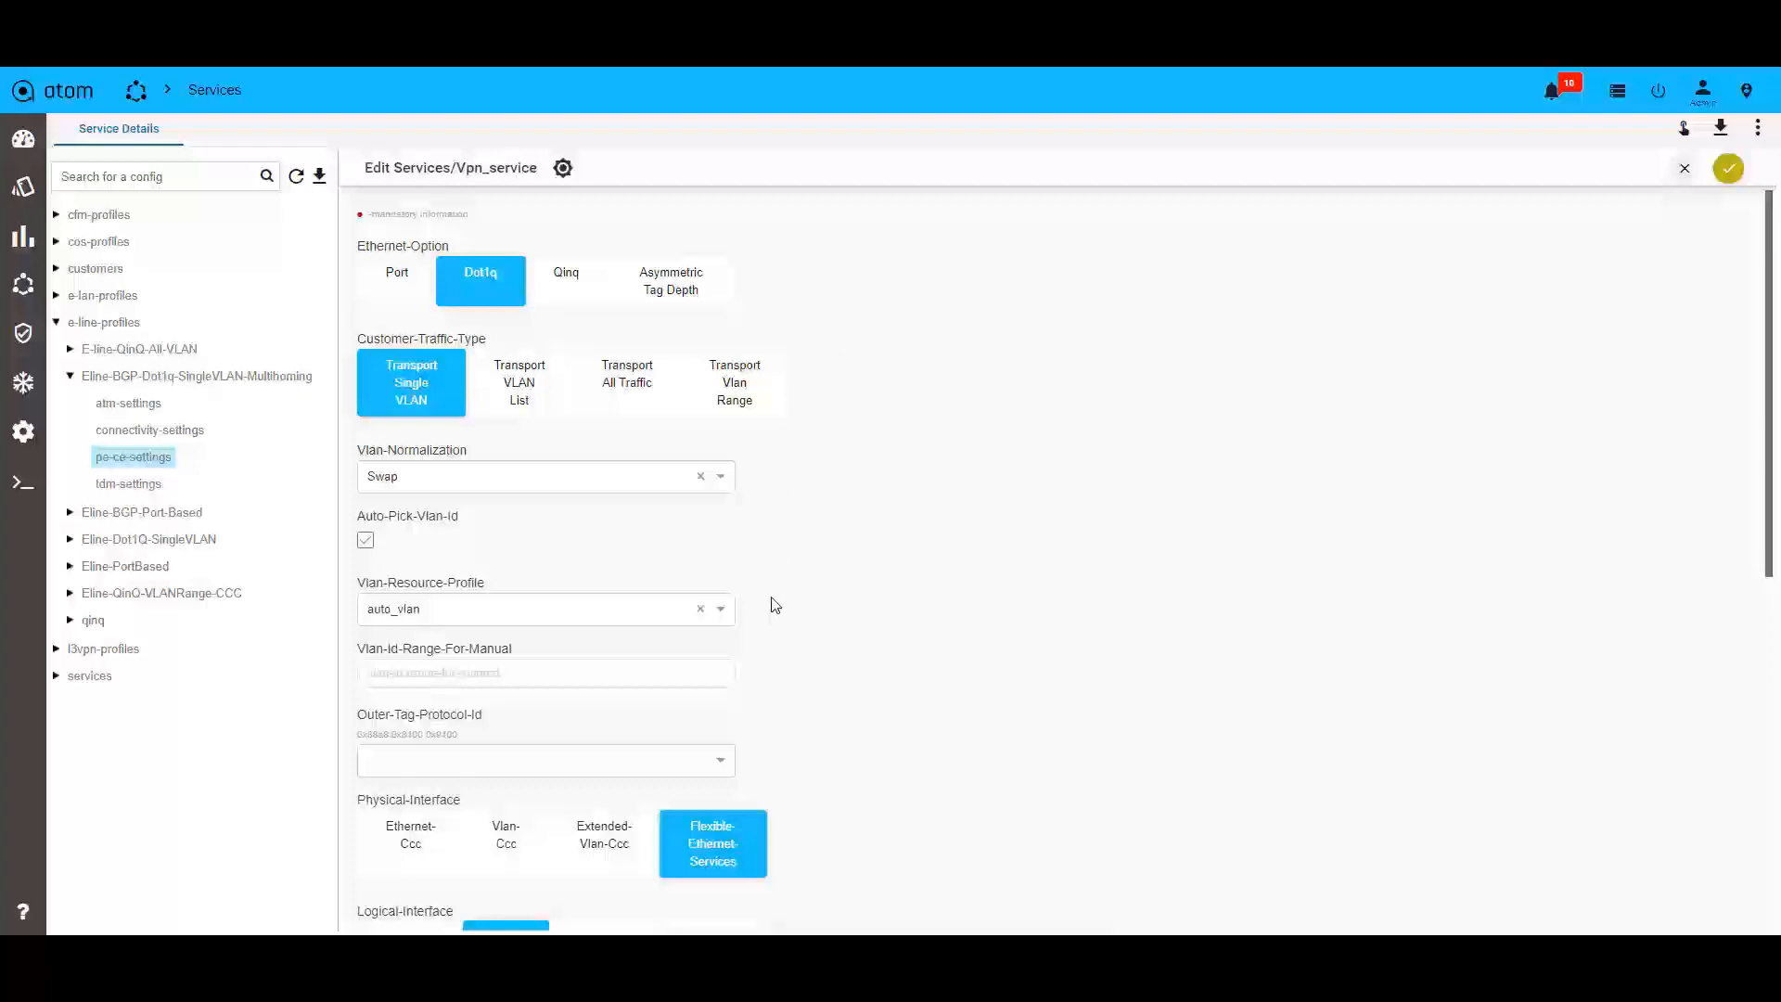
scroll(775, 605, down, 3)
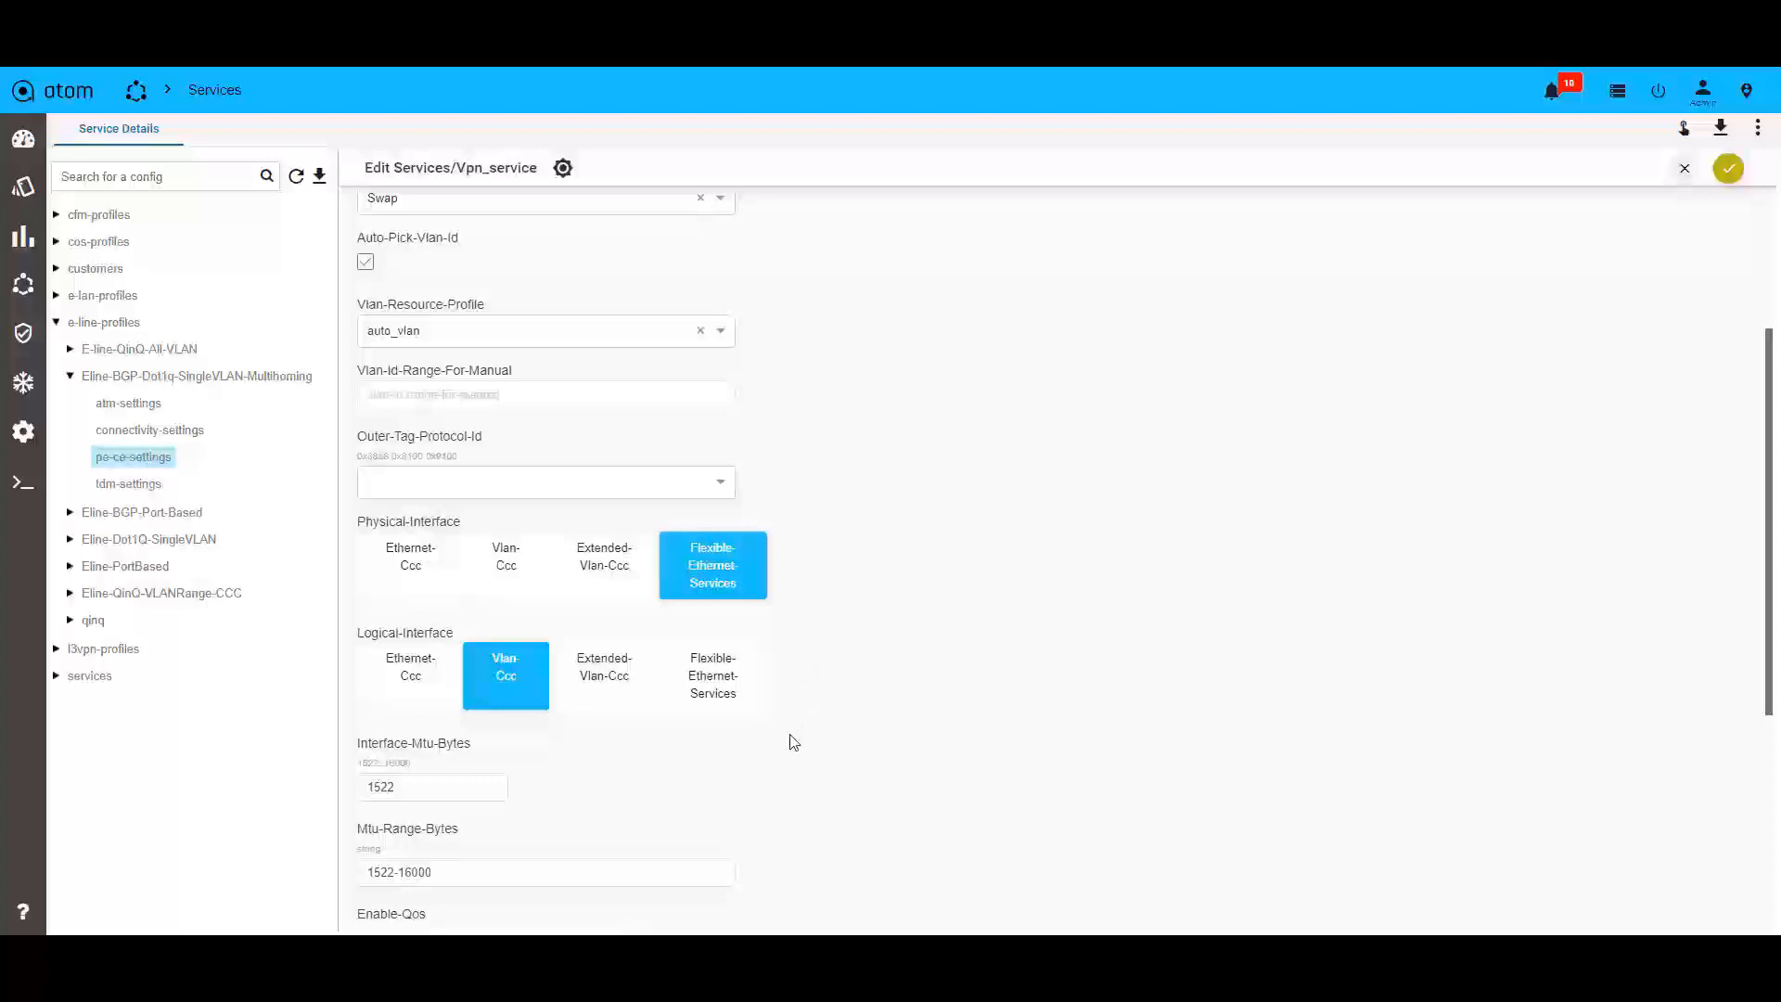
scroll(866, 680, down, 4)
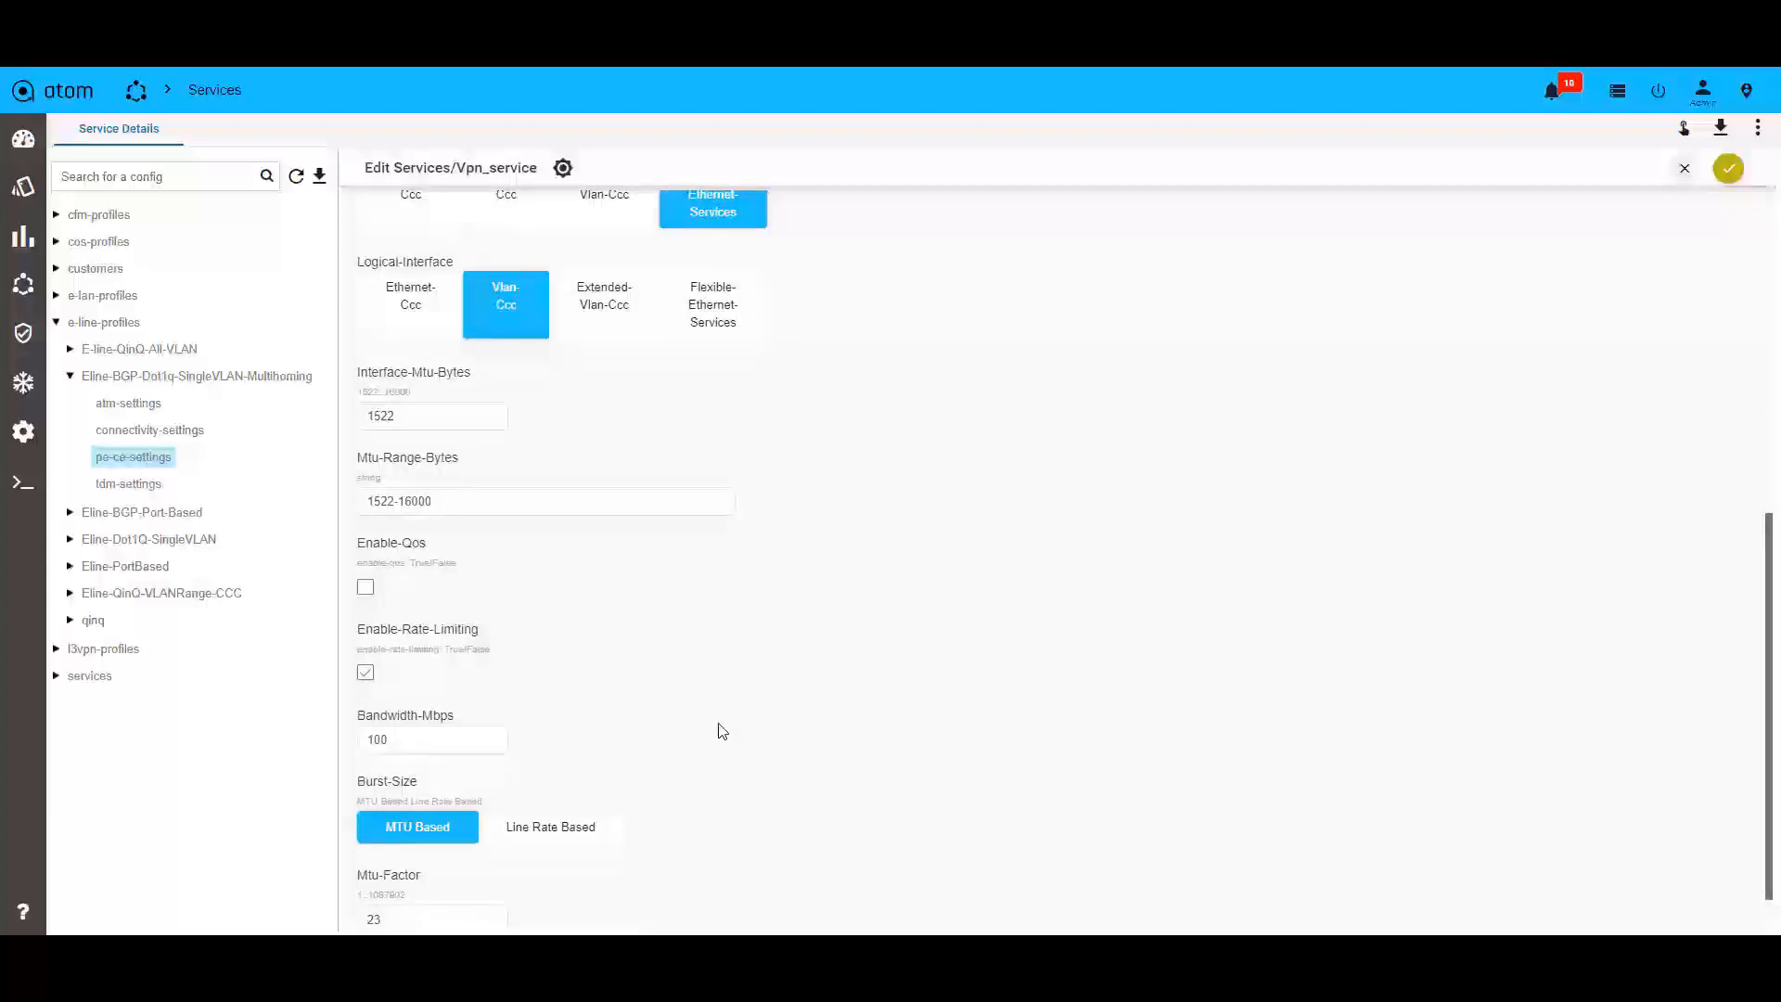
scroll(753, 704, down, 1)
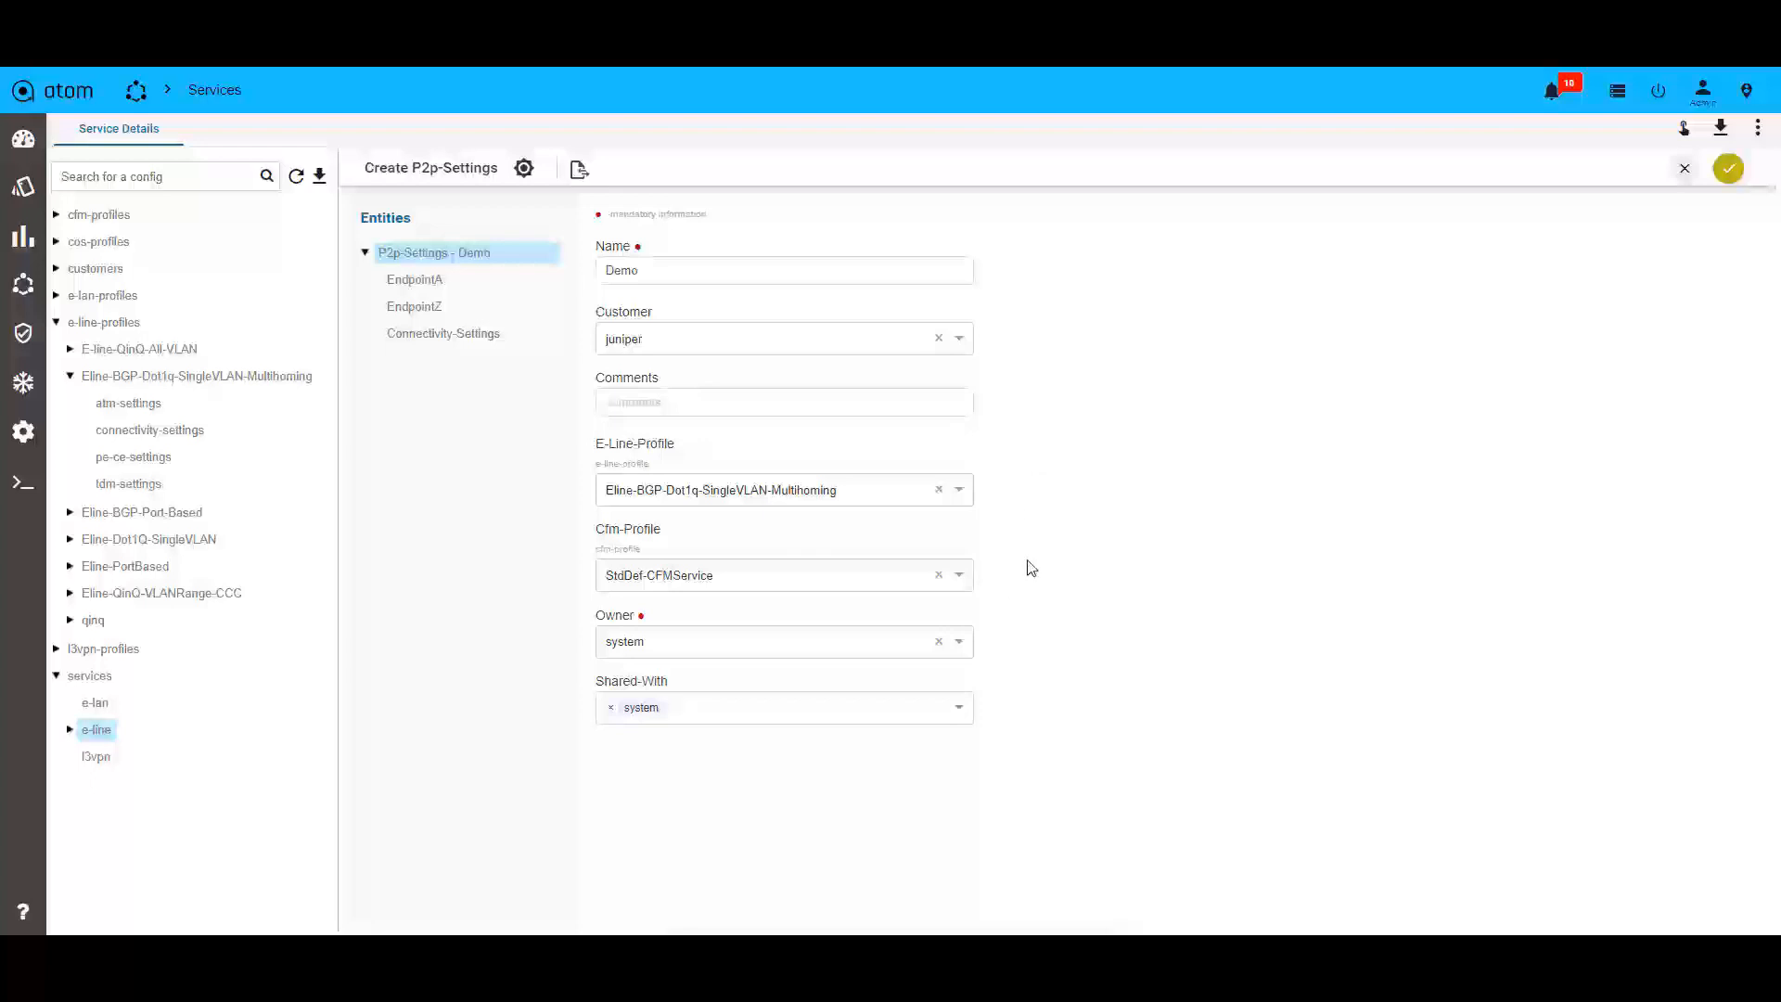
Review the connectivity settings and the full EndpointA configuration, including its backup settings, in the new Demo E-Line service.
click(408, 350)
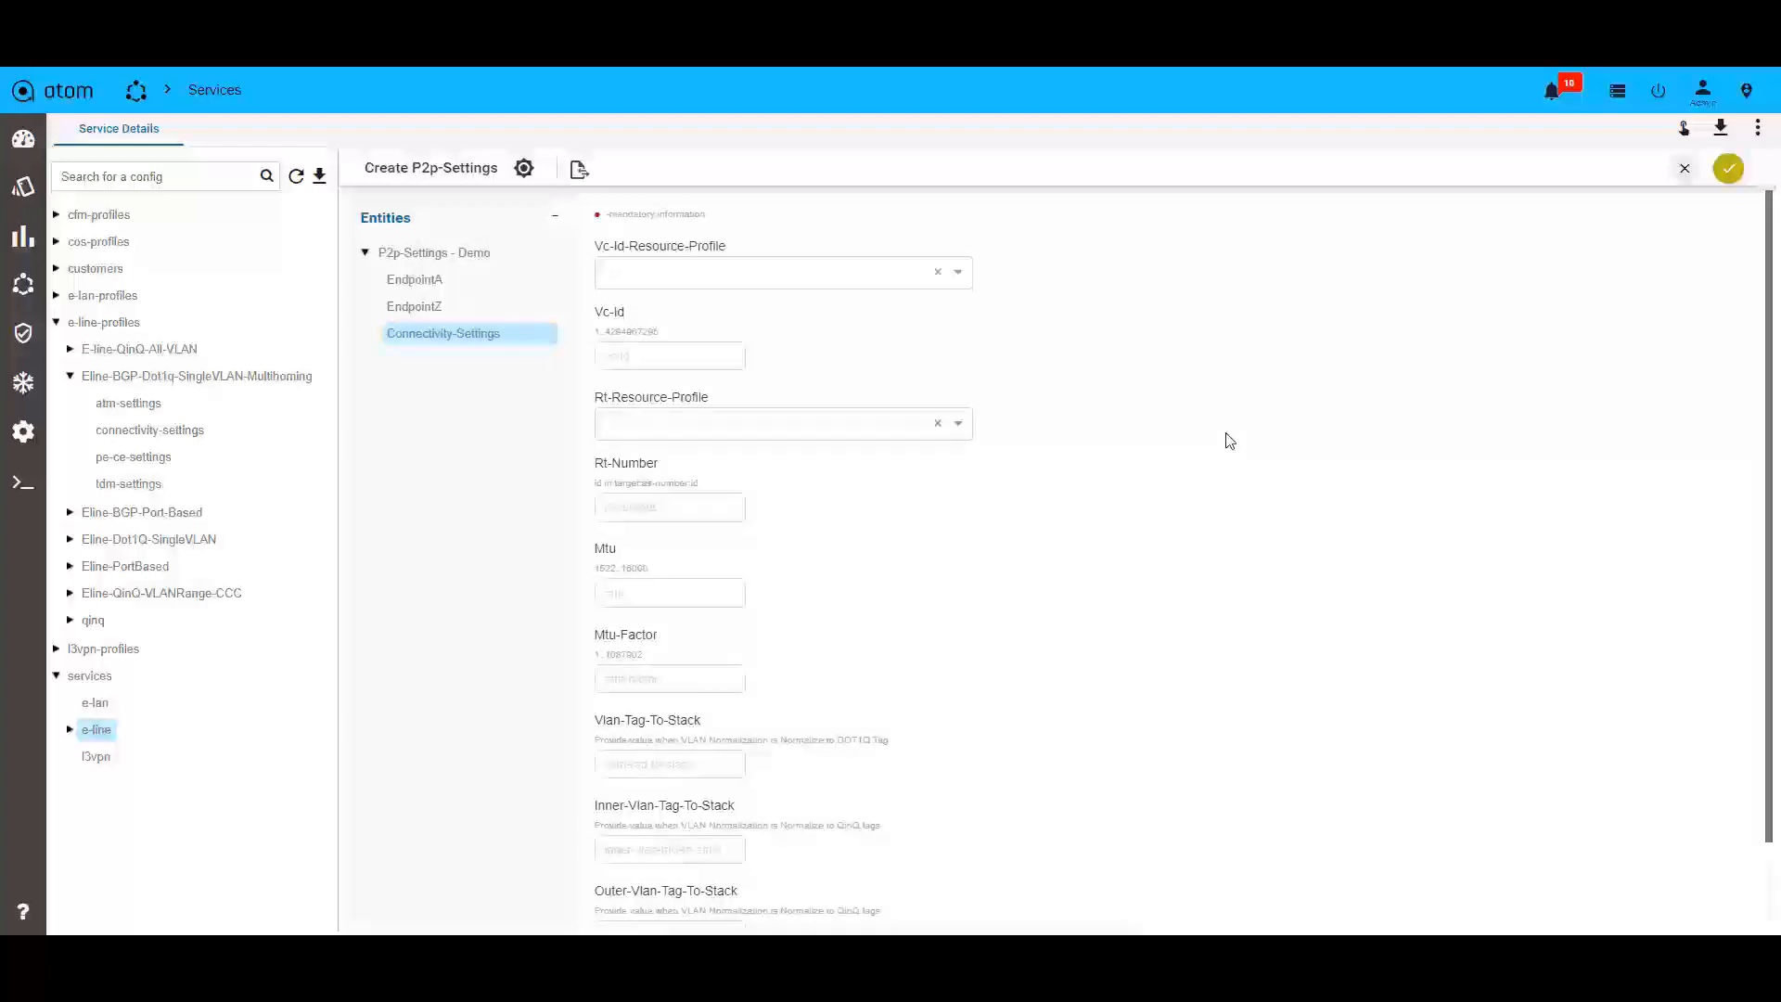
click(451, 280)
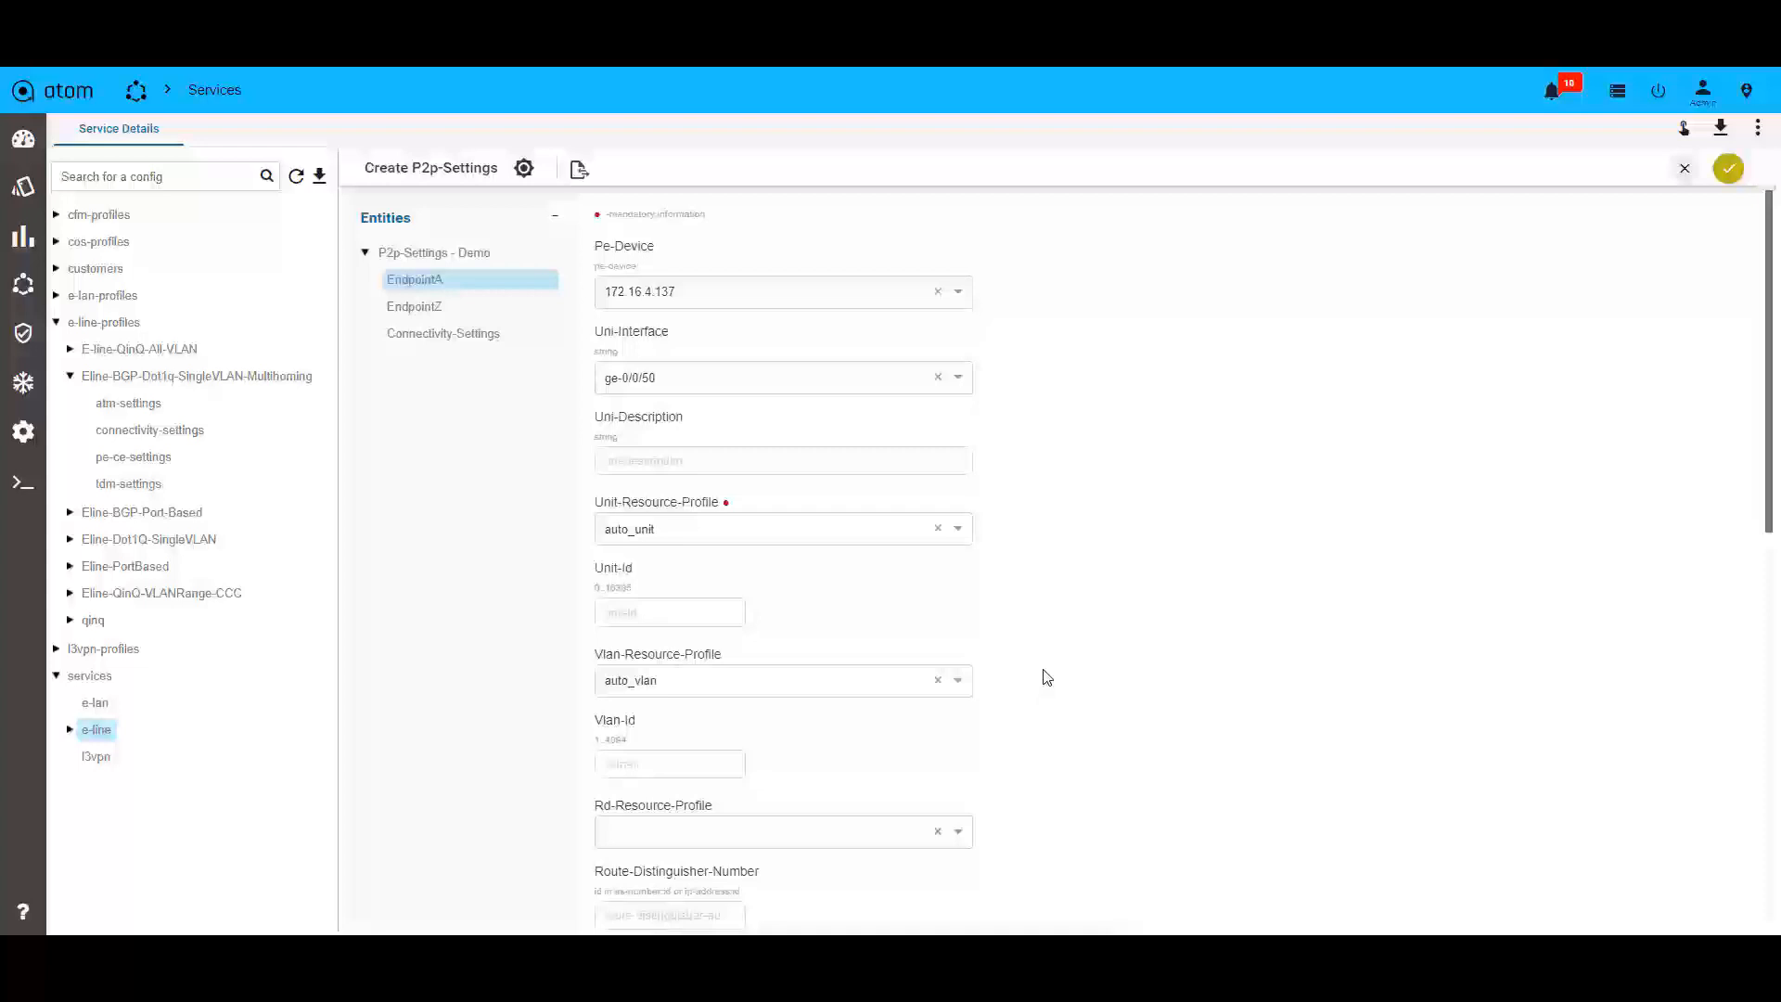
scroll(1046, 677, down, 7)
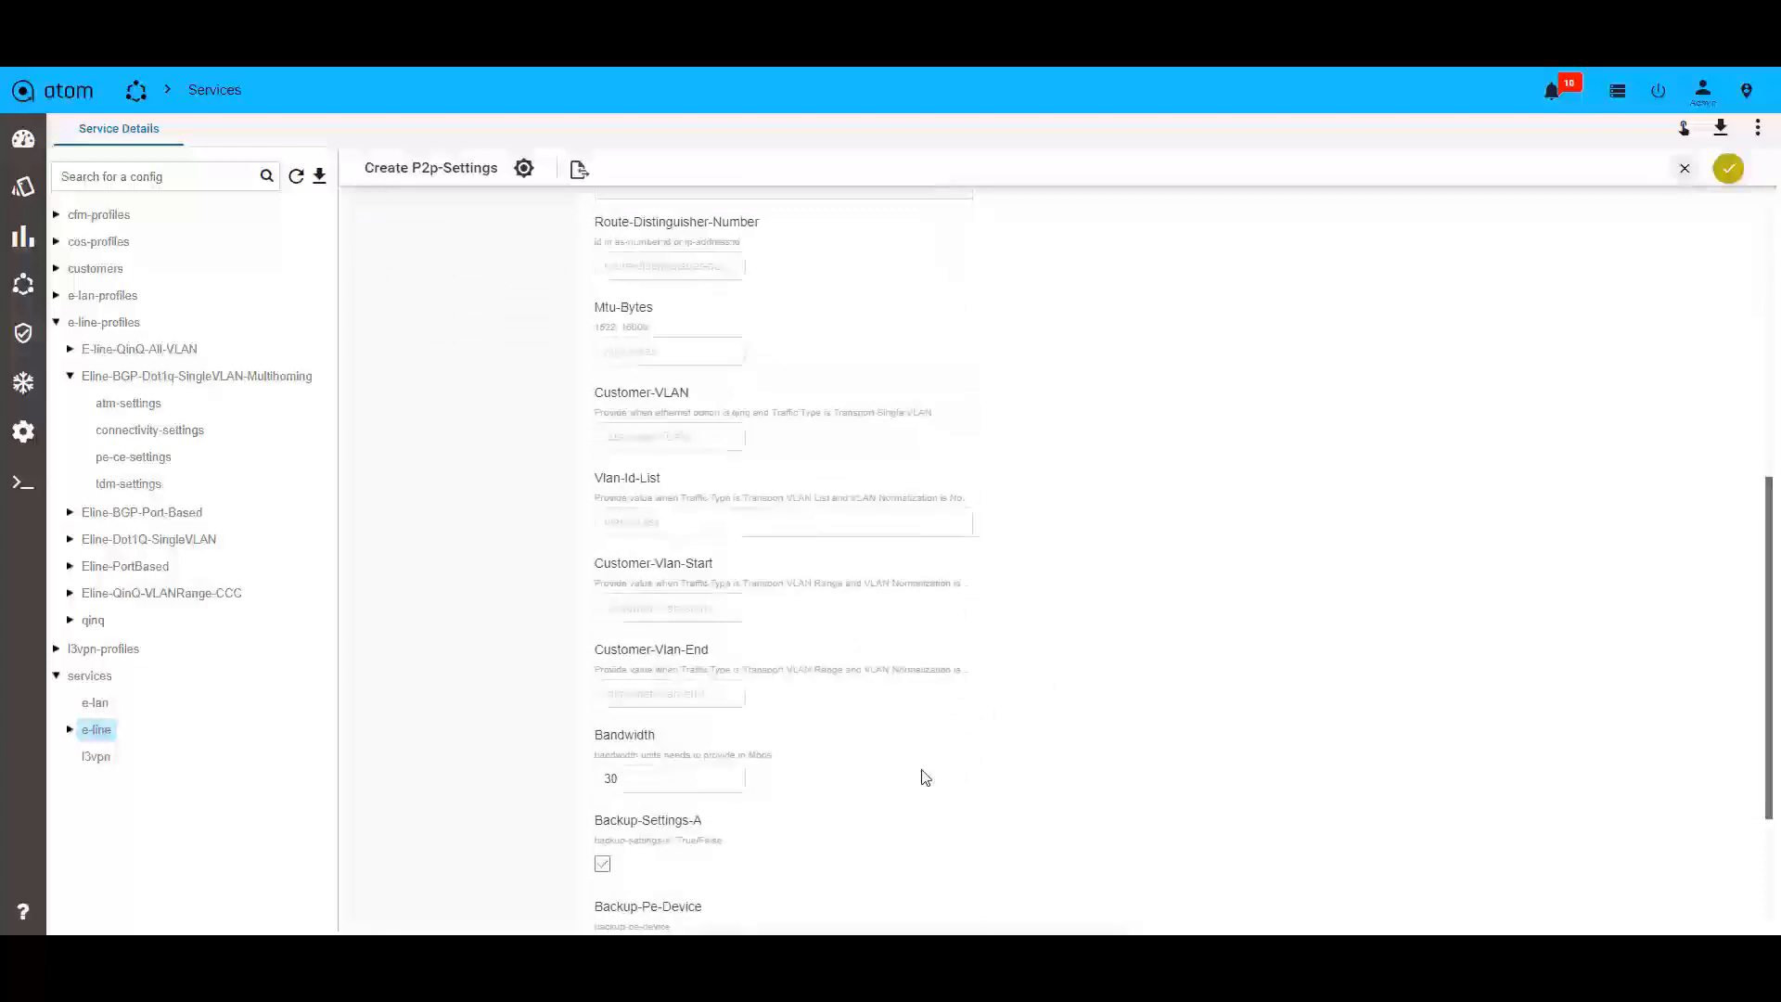
scroll(922, 775, down, 4)
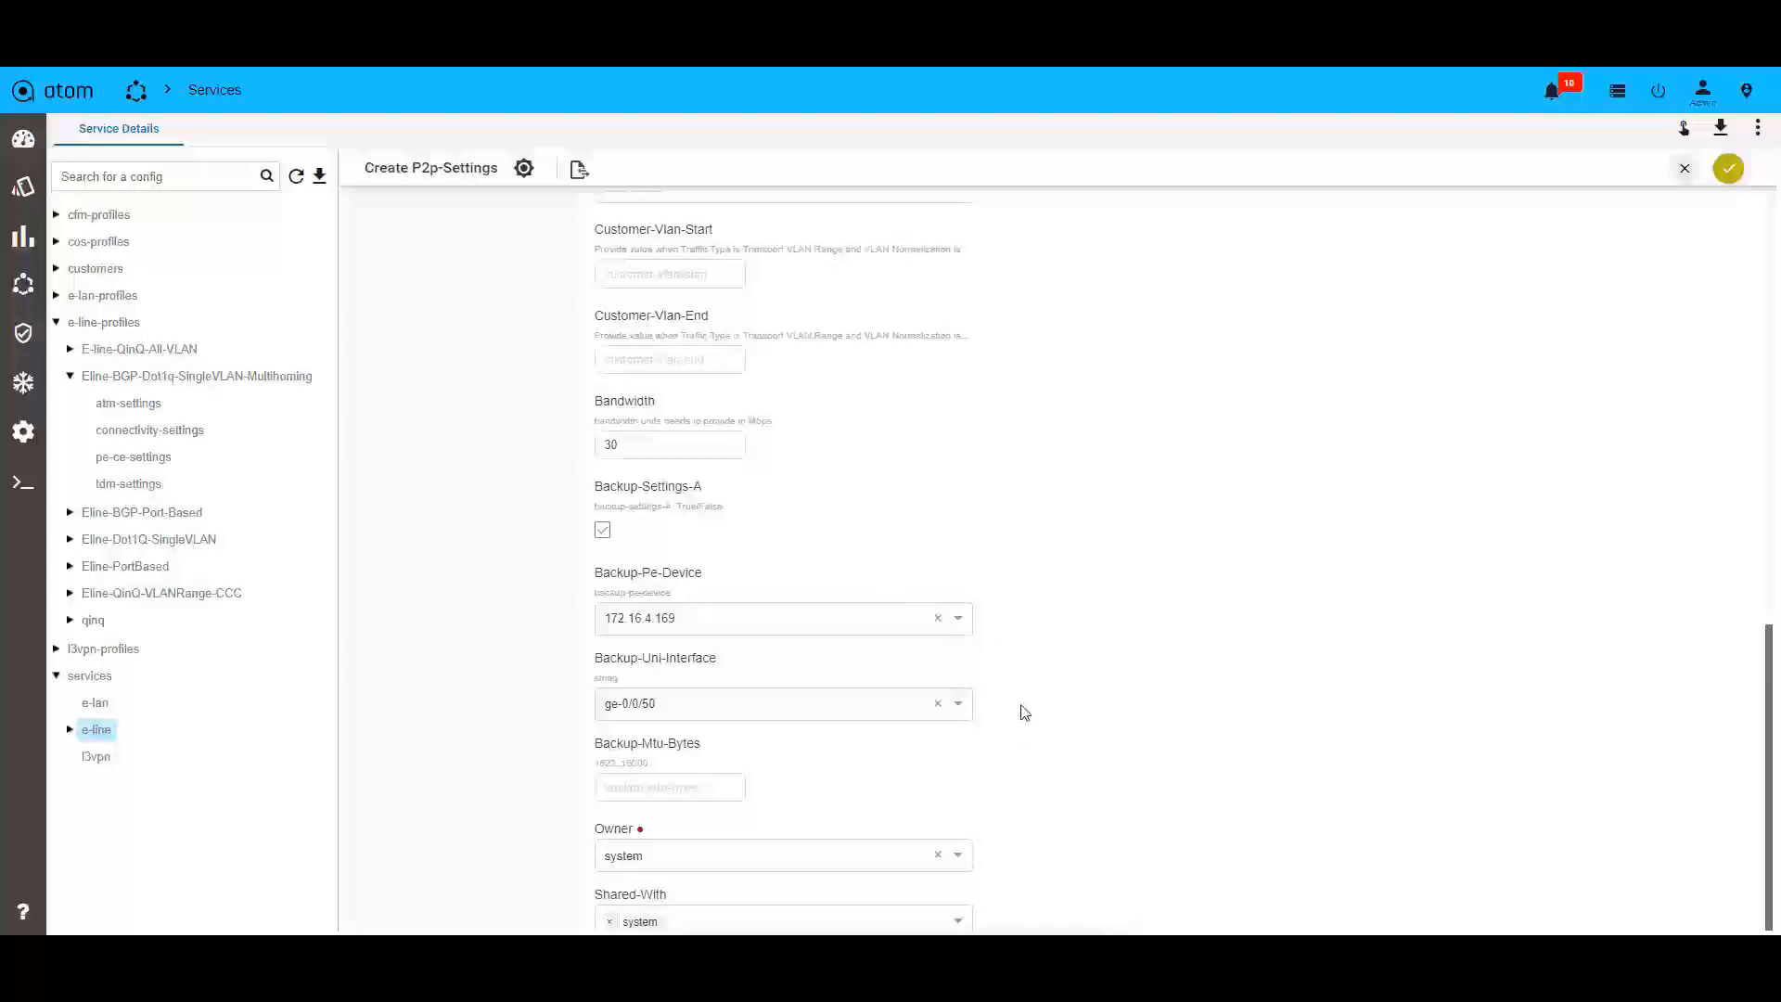
scroll(513, 437, up, 15)
scroll(517, 437, up, 1)
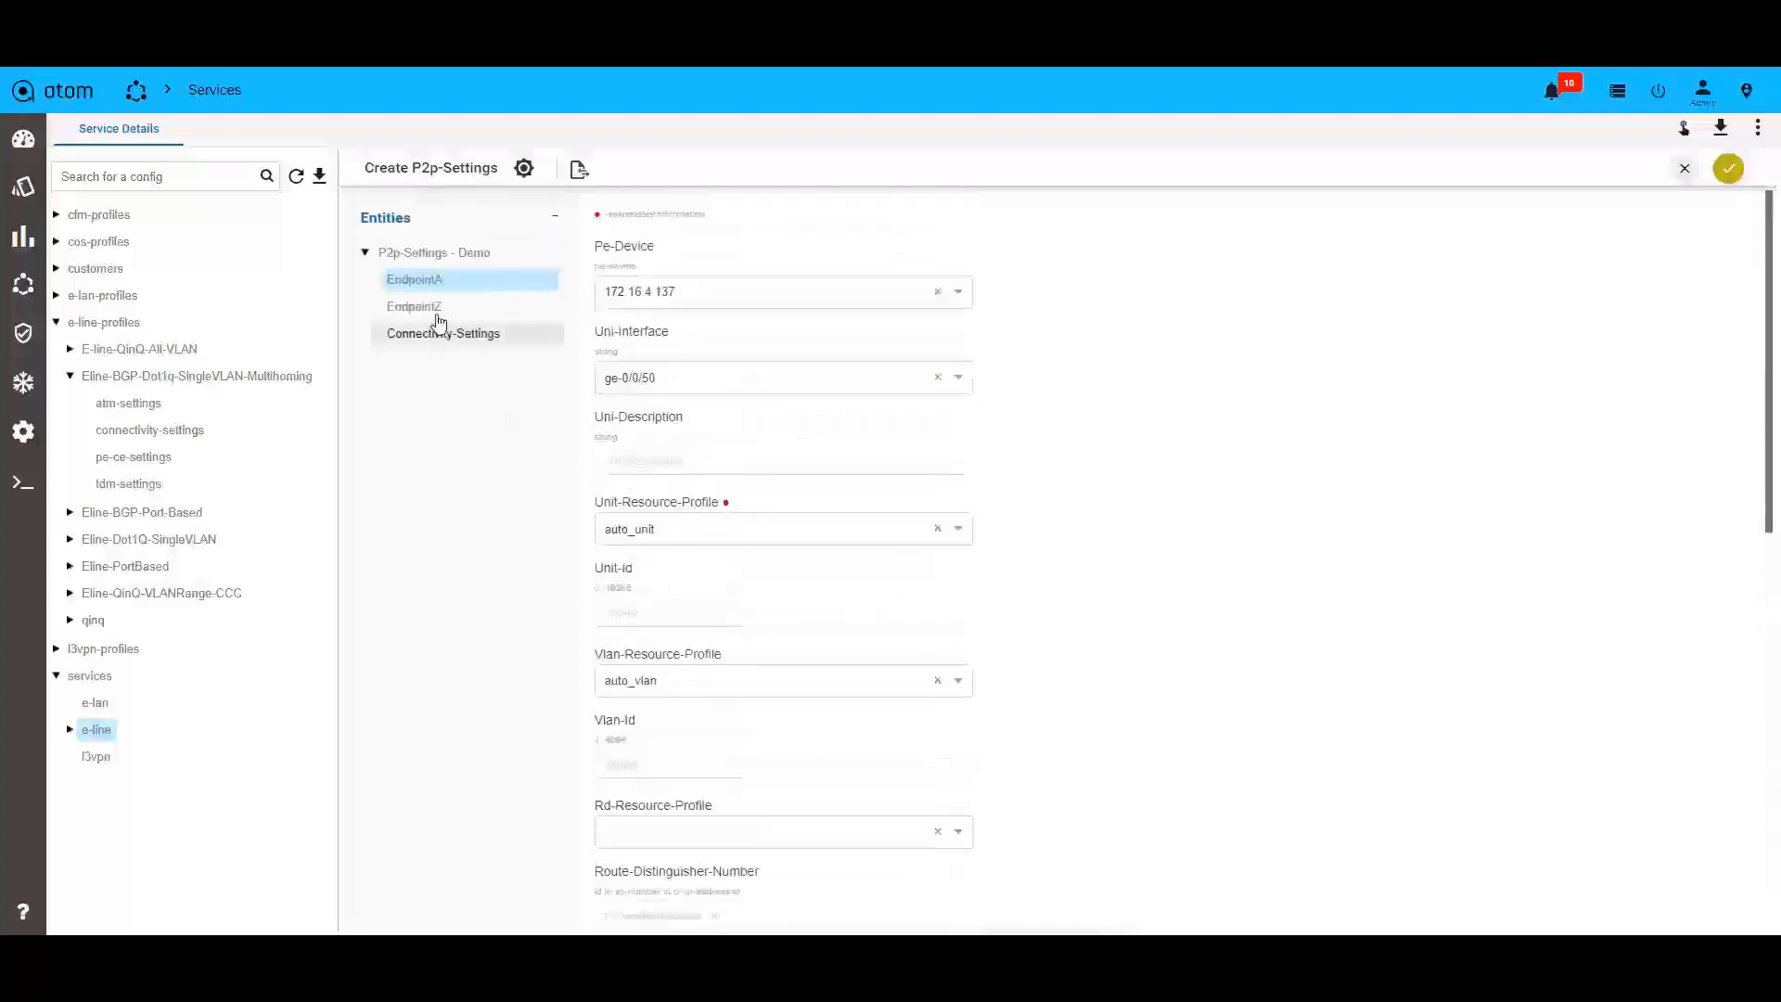
Check the EndpointZ and general settings of the Demo service, then submit it to create the E-Line service.
click(415, 306)
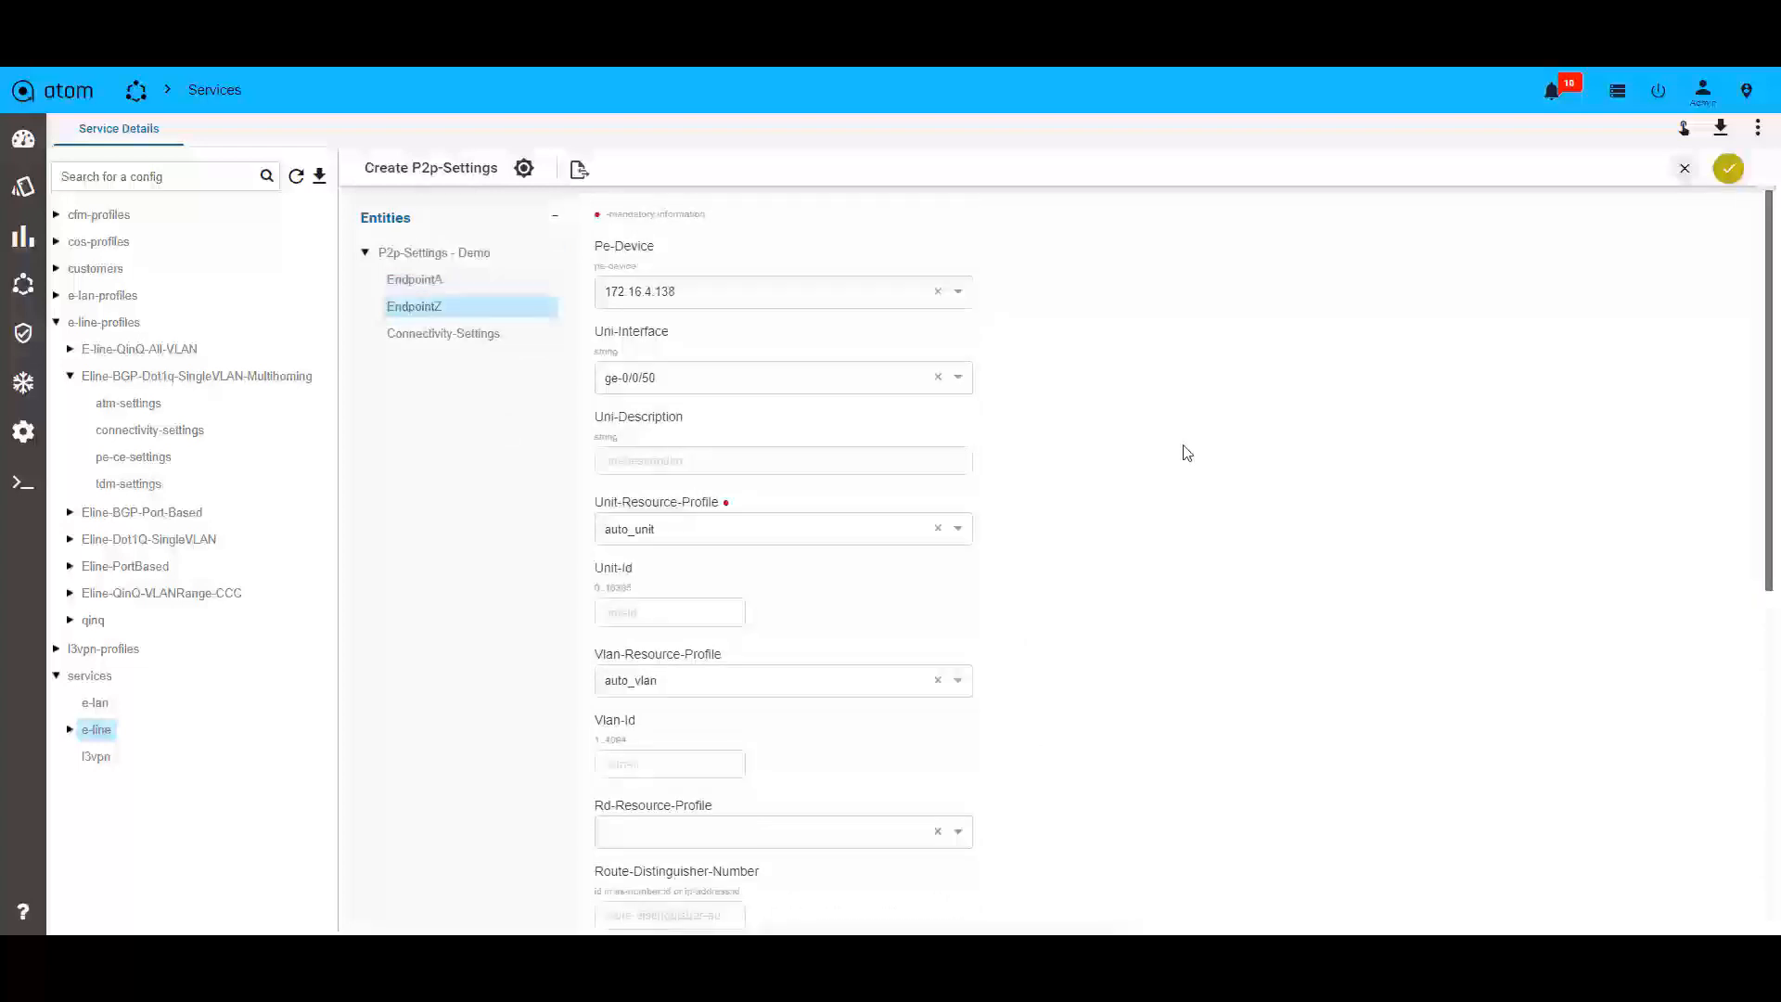
scroll(1212, 480, down, 7)
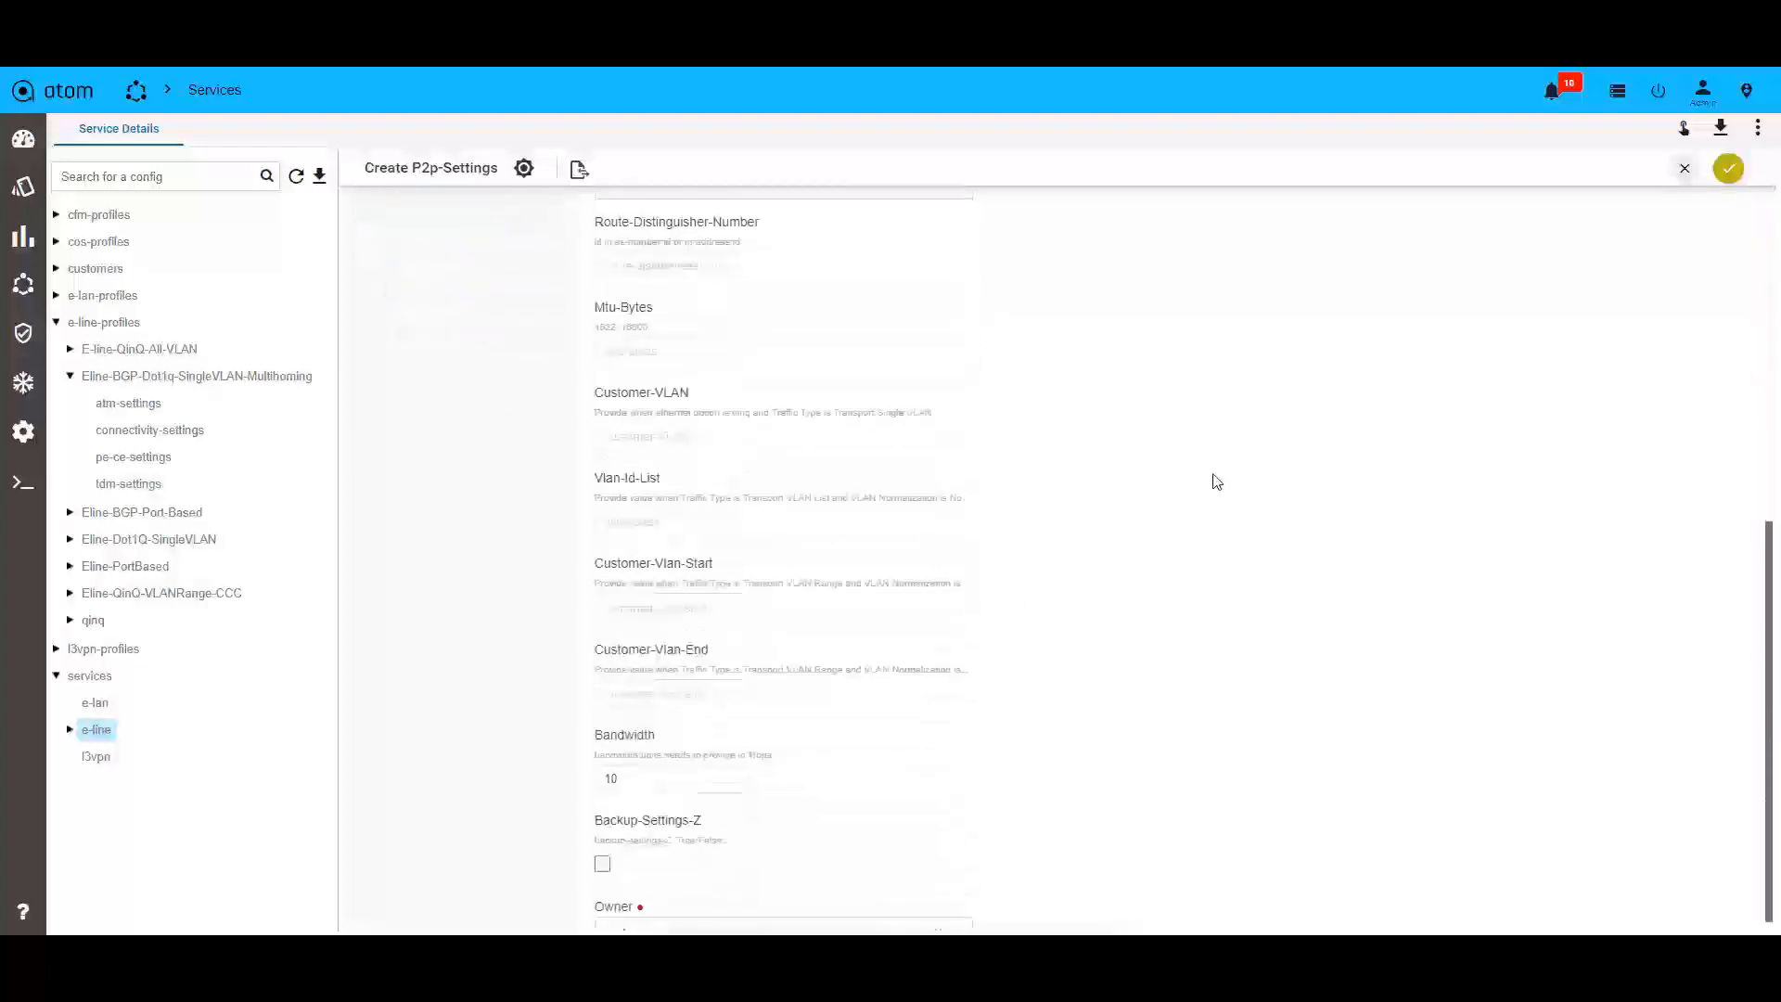
scroll(1215, 480, up, 8)
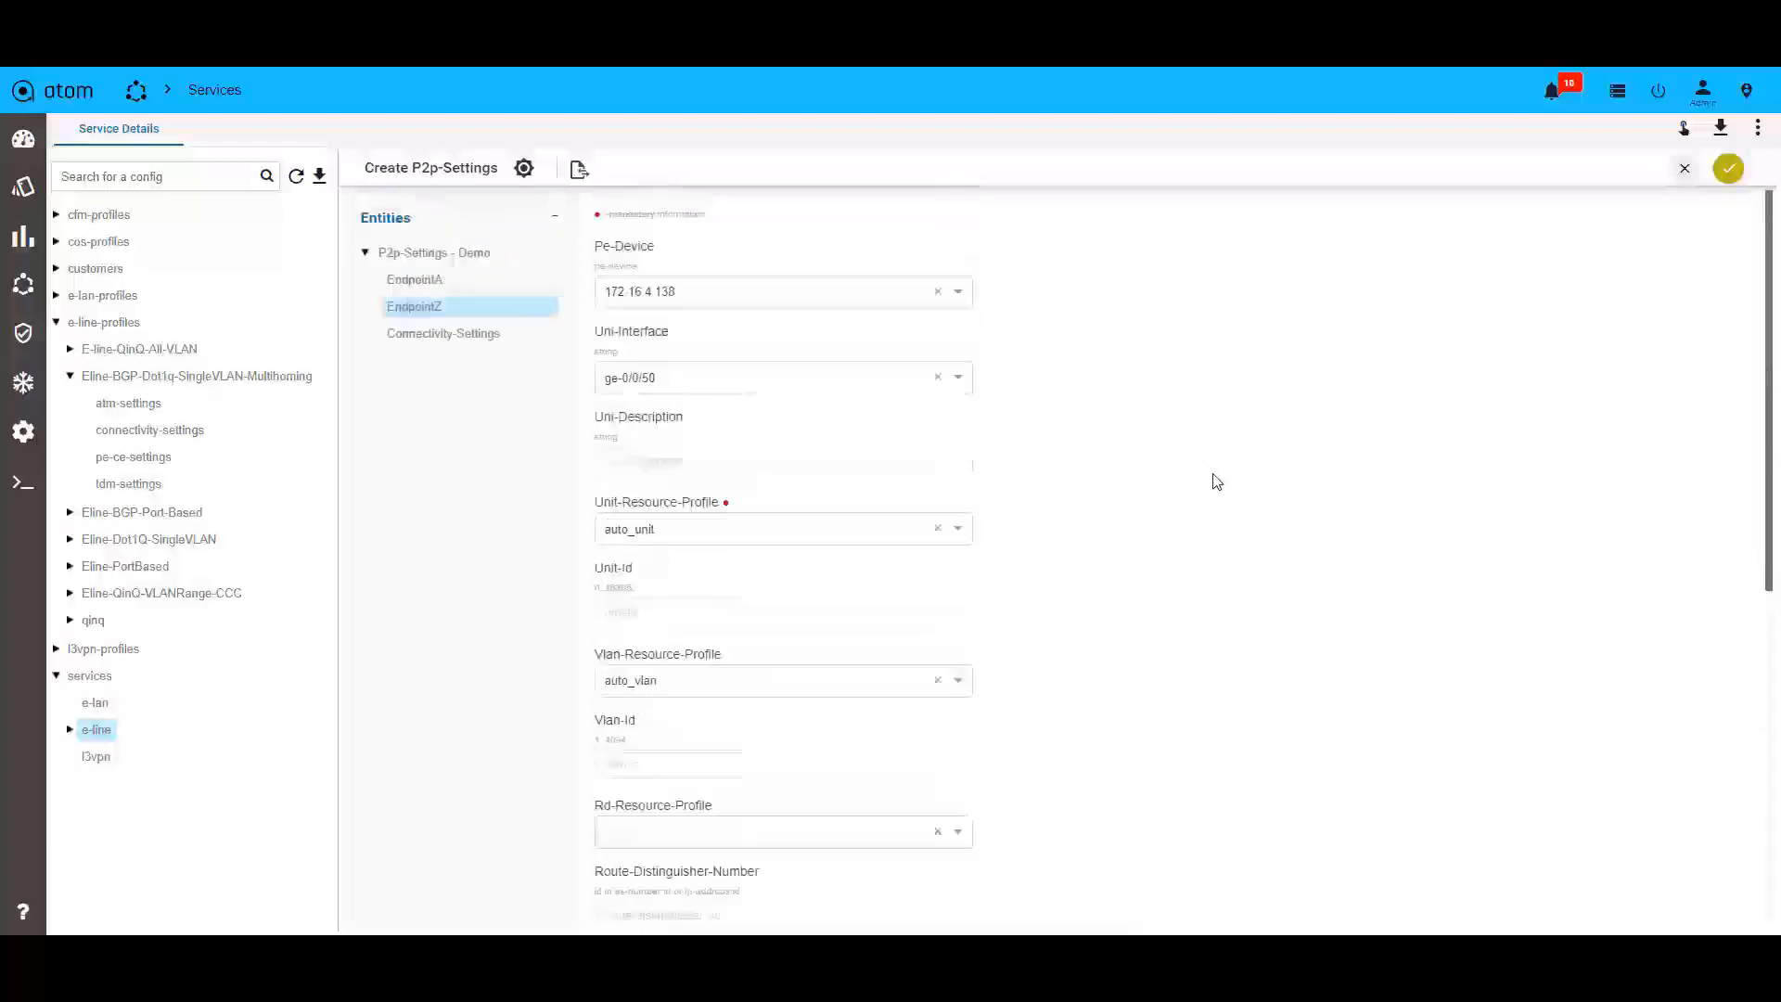
click(434, 252)
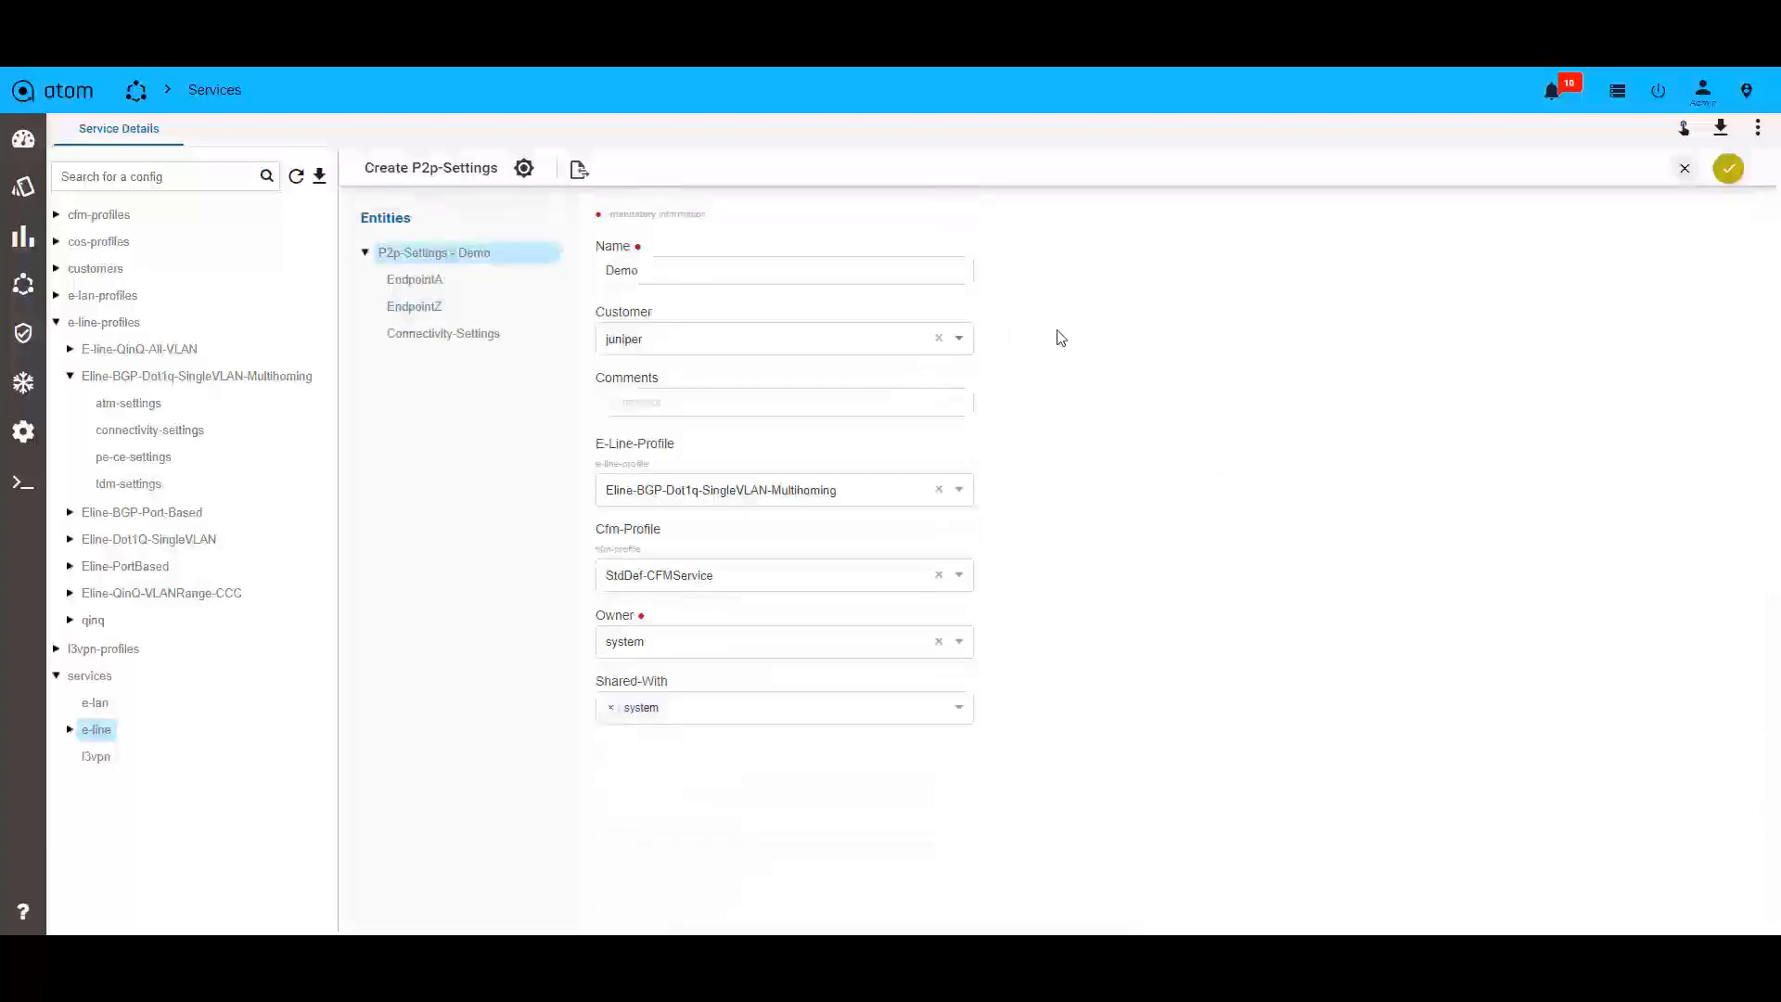
click(1728, 168)
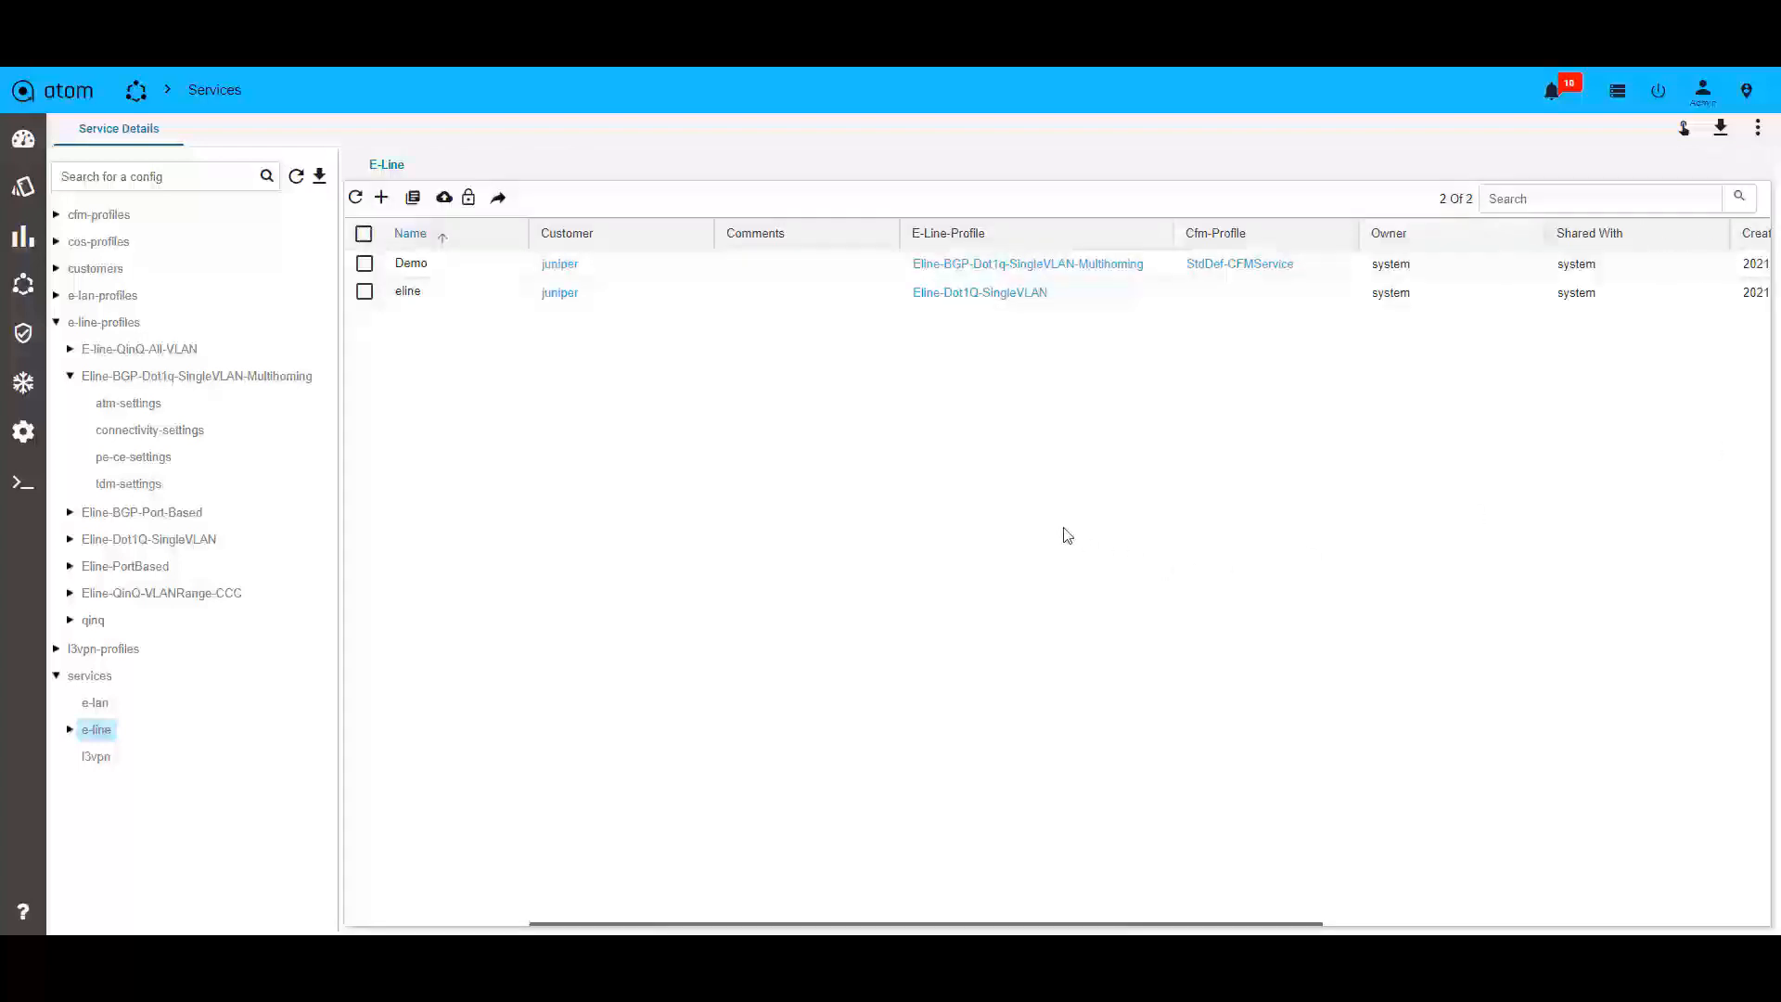
Open the details of the "Create: p2p-settings Demo" task and display its device commands.
click(1616, 93)
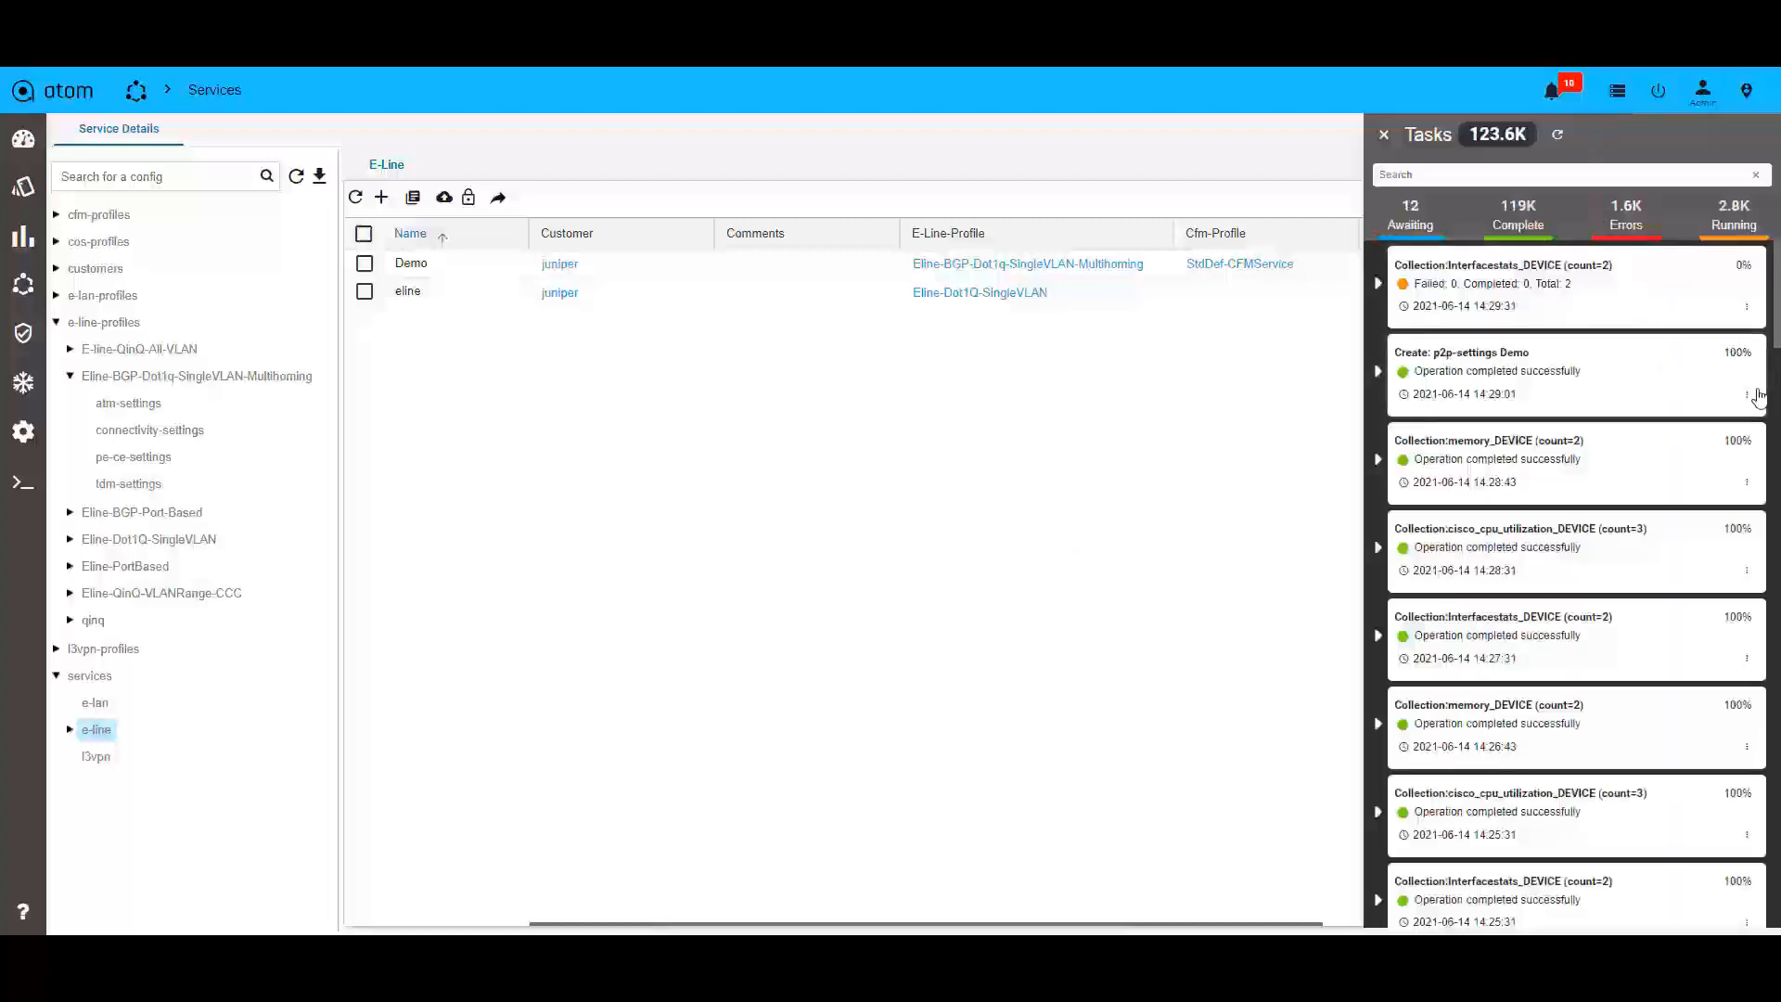
click(1745, 396)
click(1737, 422)
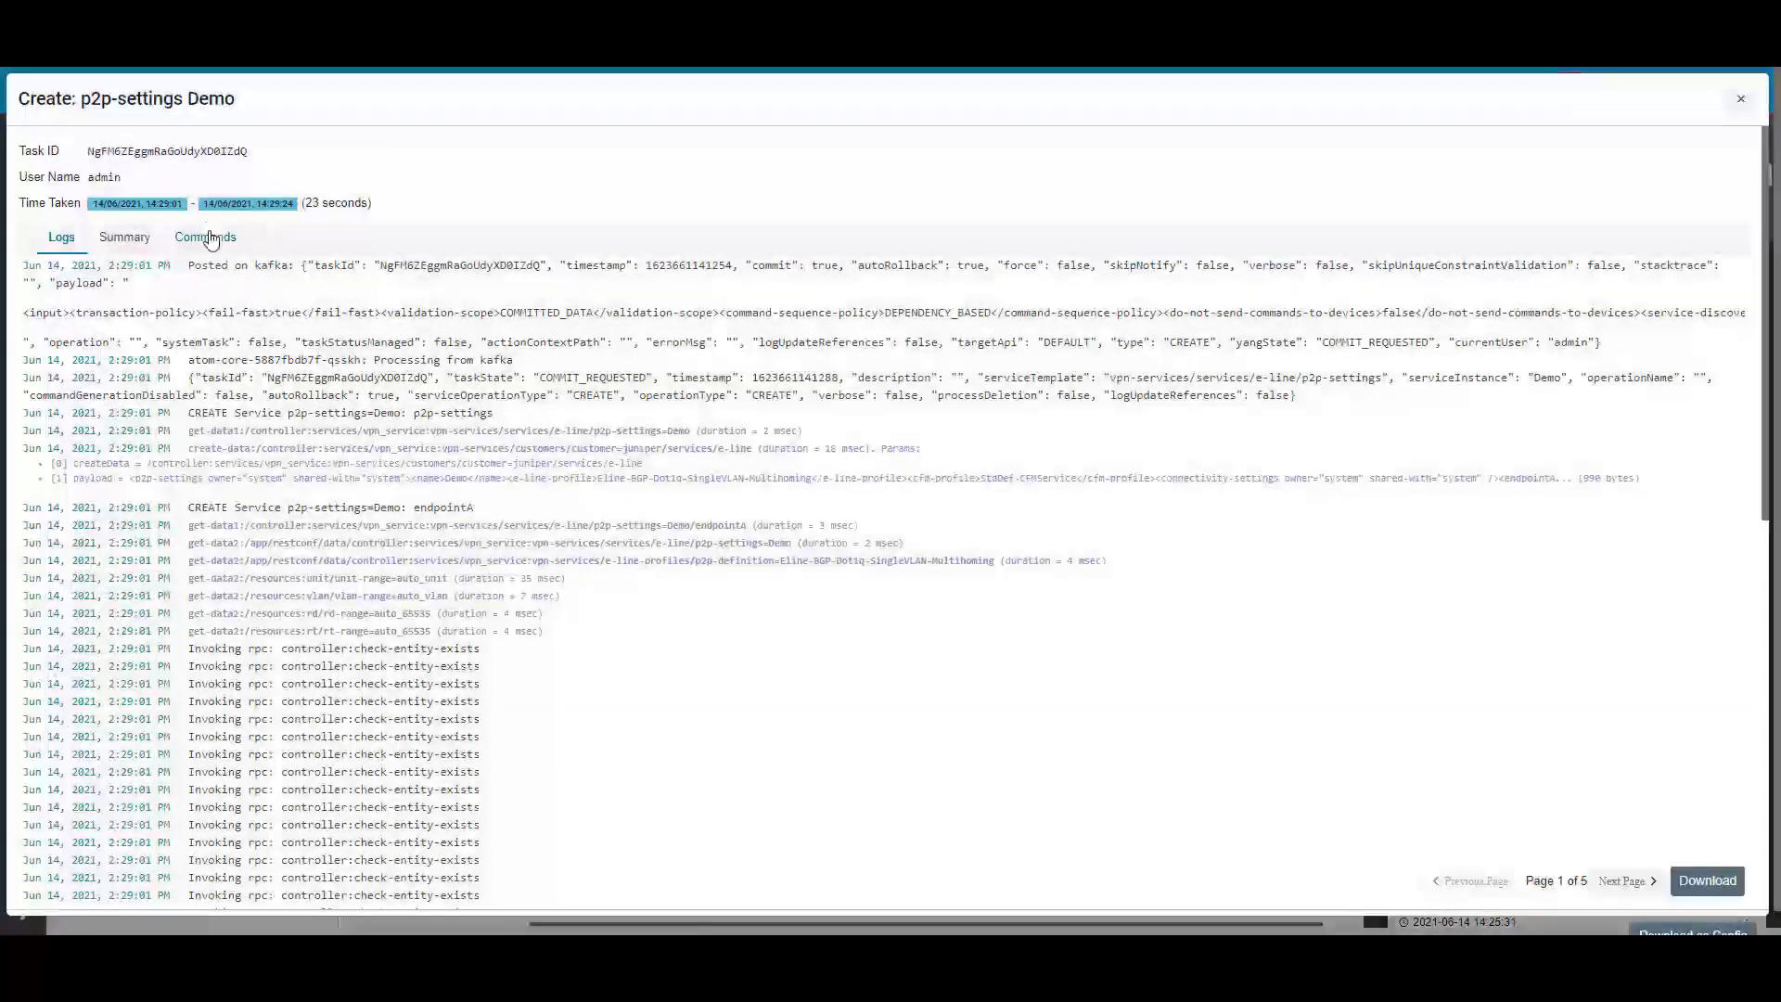
click(206, 238)
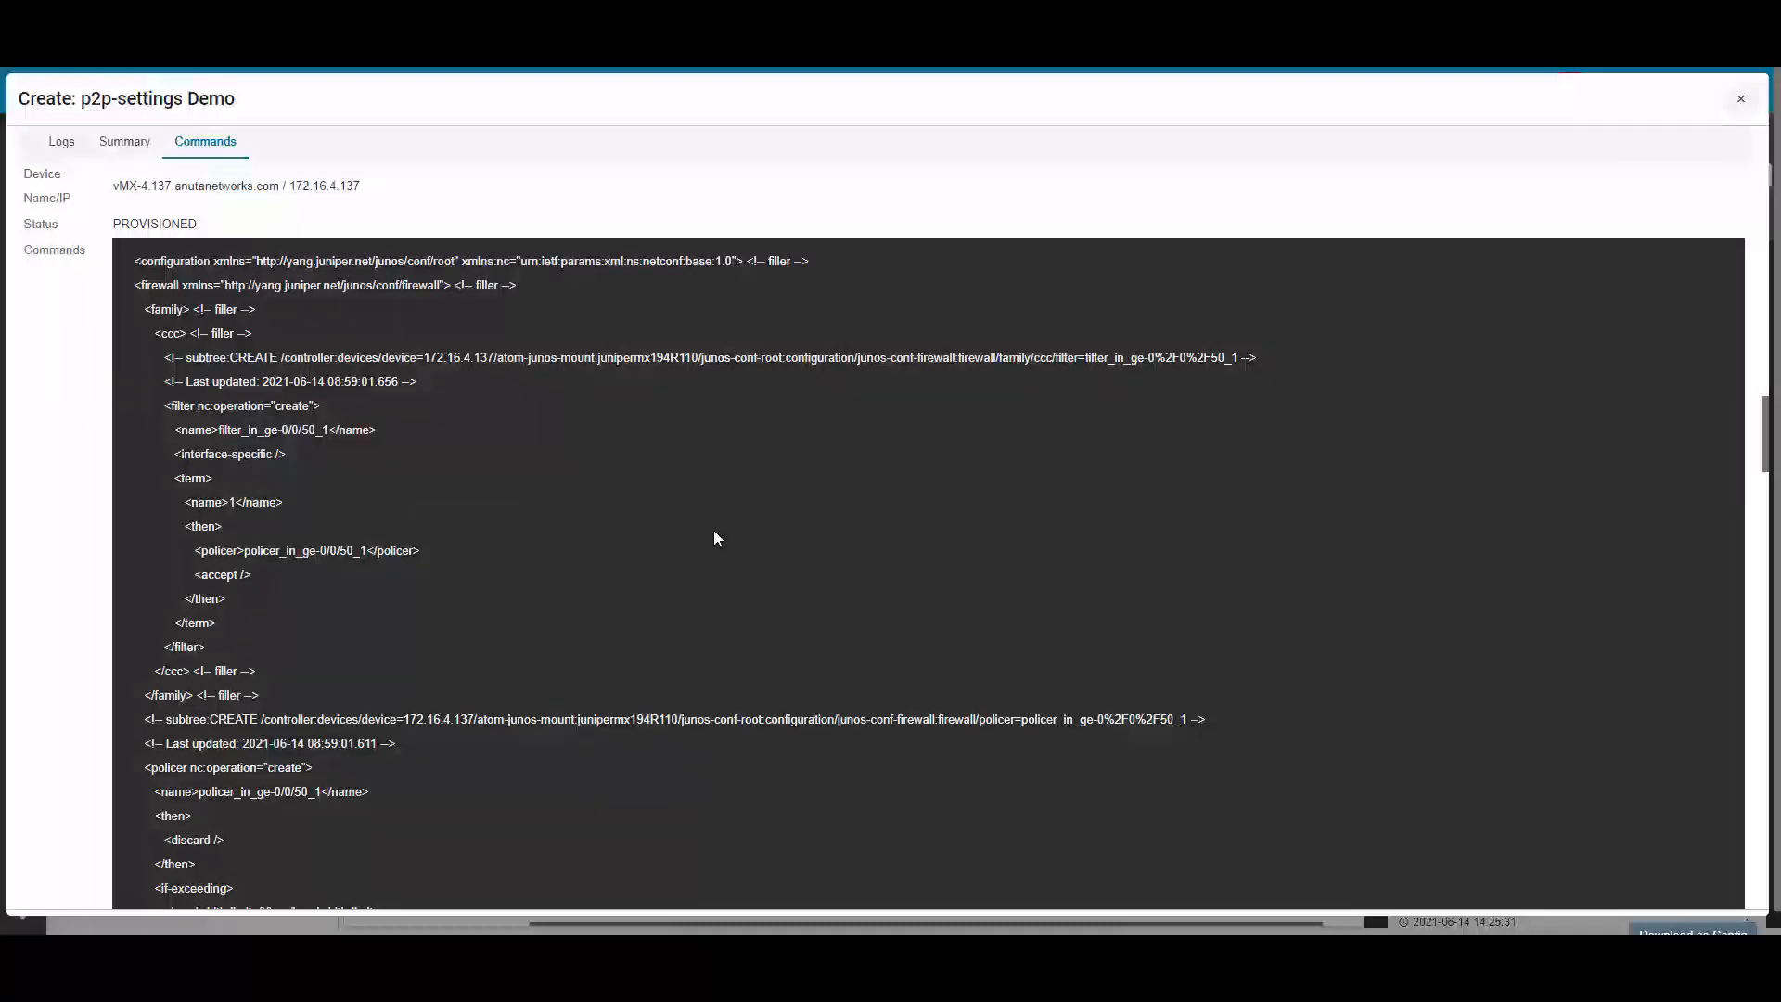
Examine the firewall, interface, OAM and routing-instance commands provisioned on device 172.16.4.137.
scroll(714, 538, down, 1)
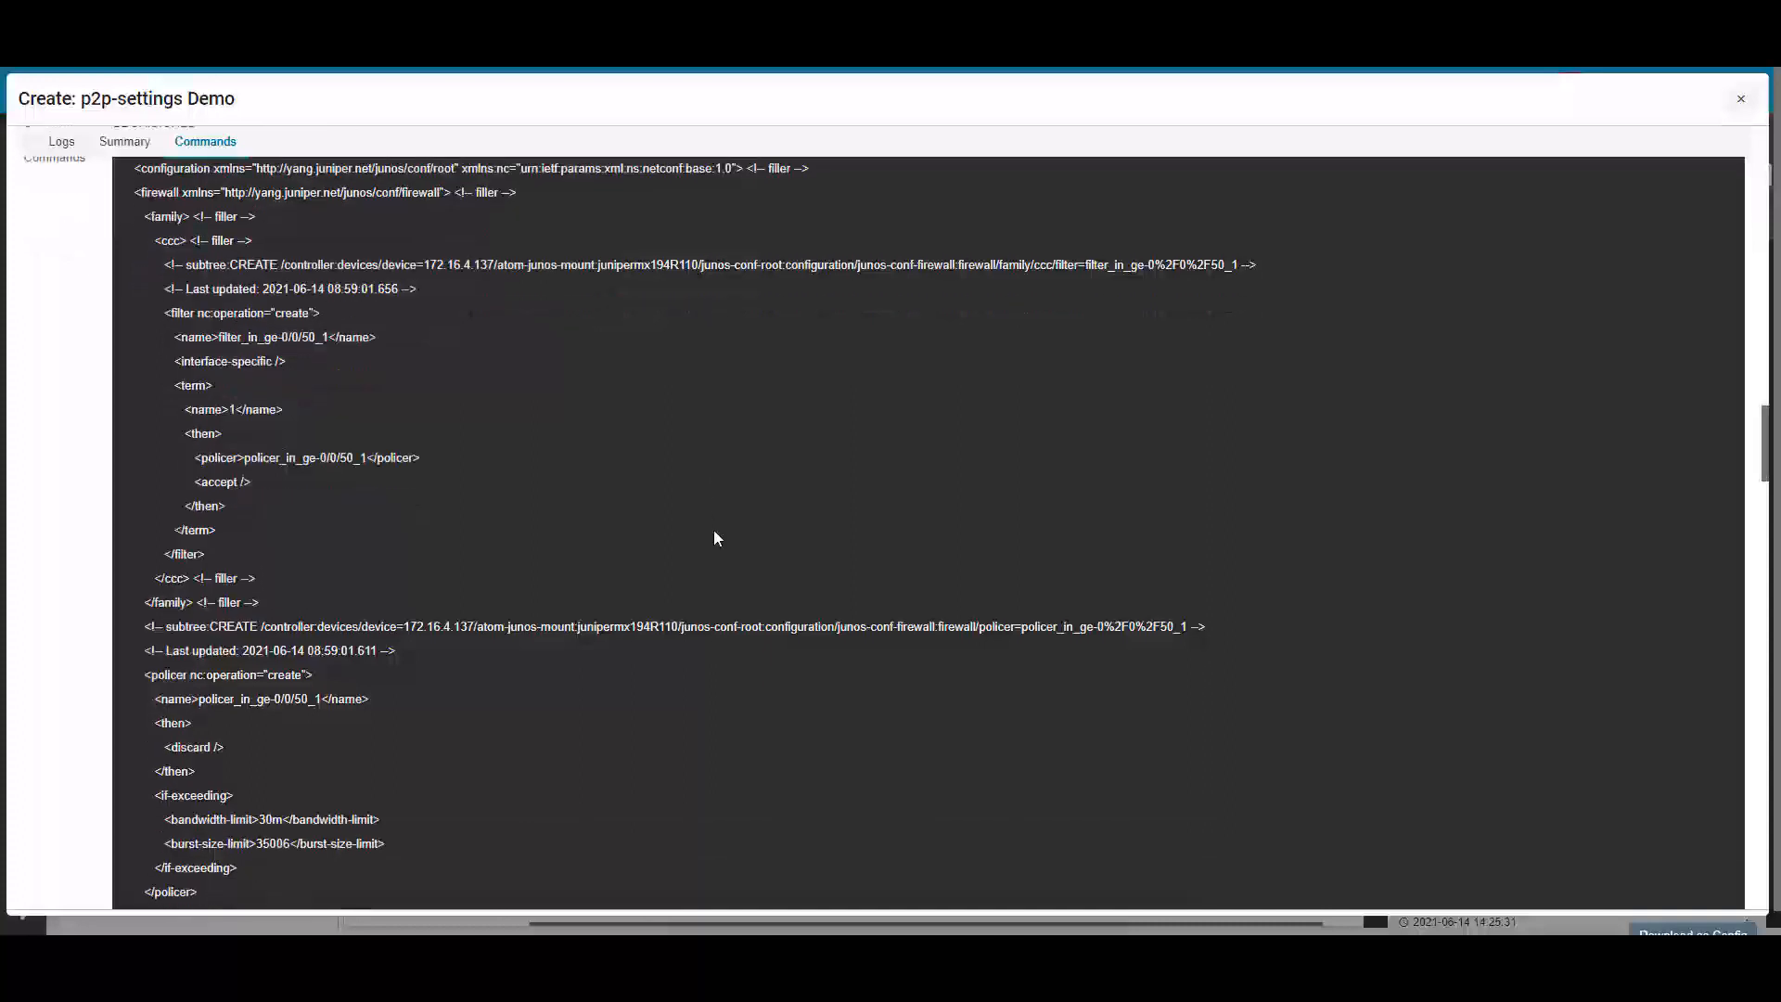
scroll(714, 538, down, 1)
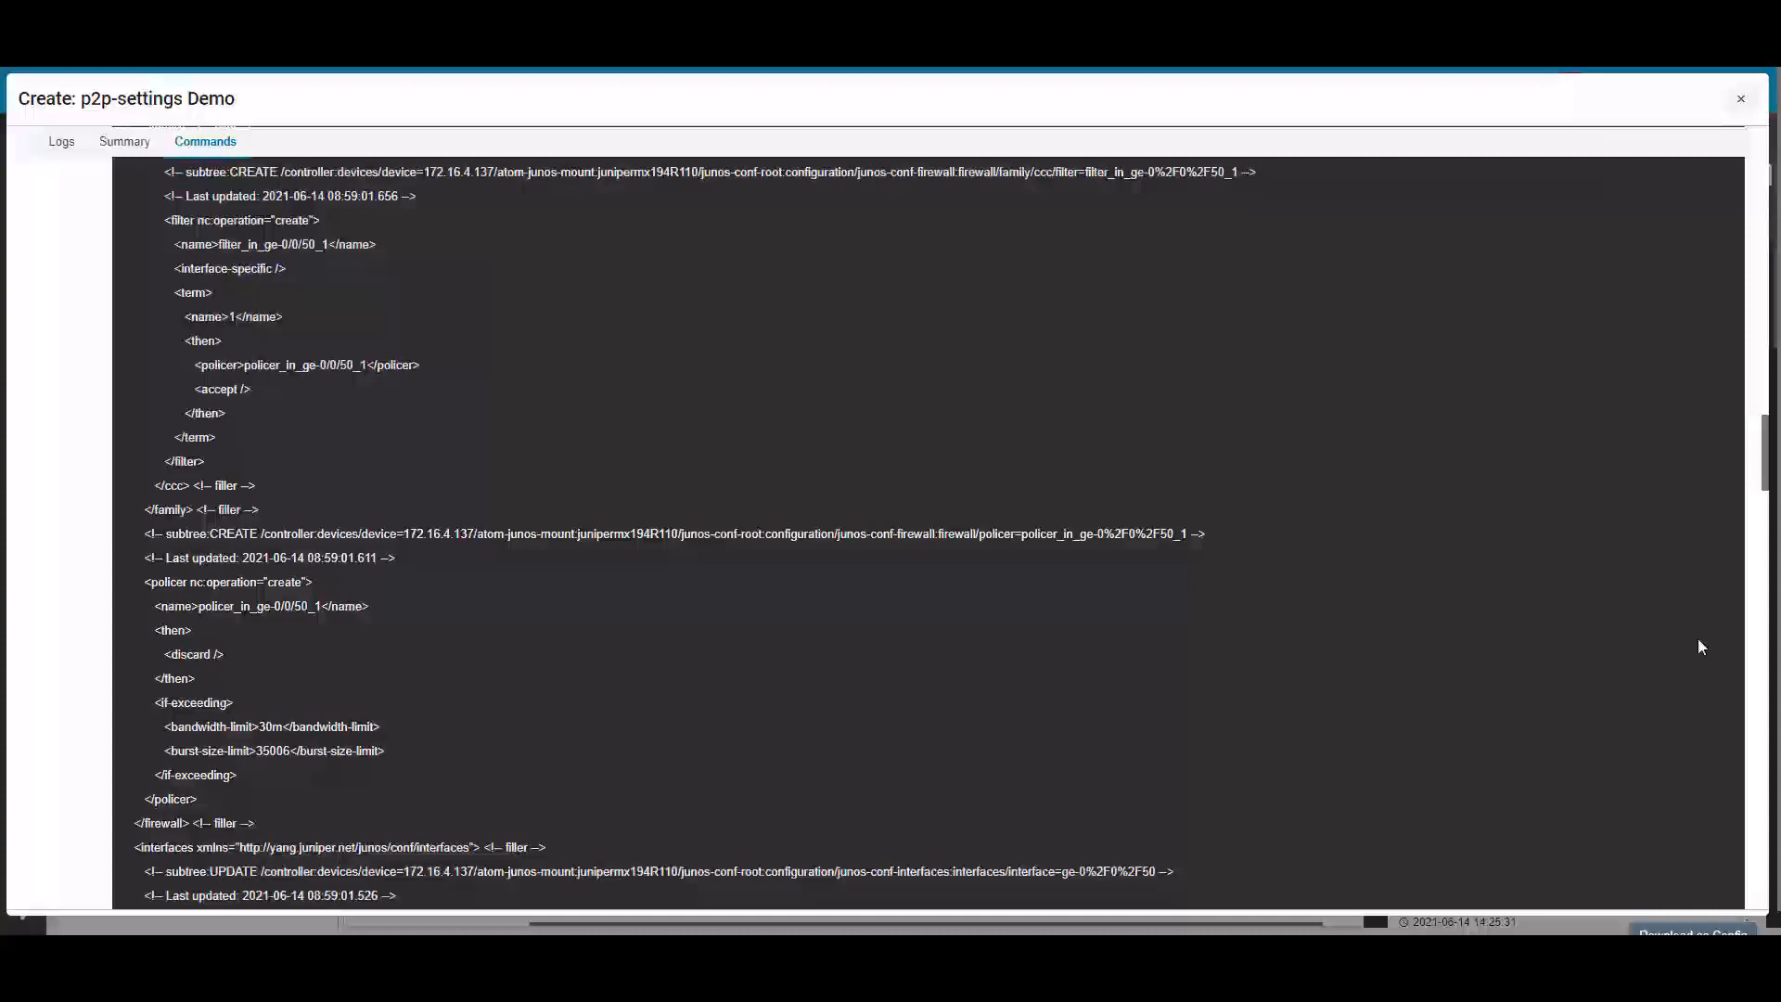
scroll(760, 464, down, 5)
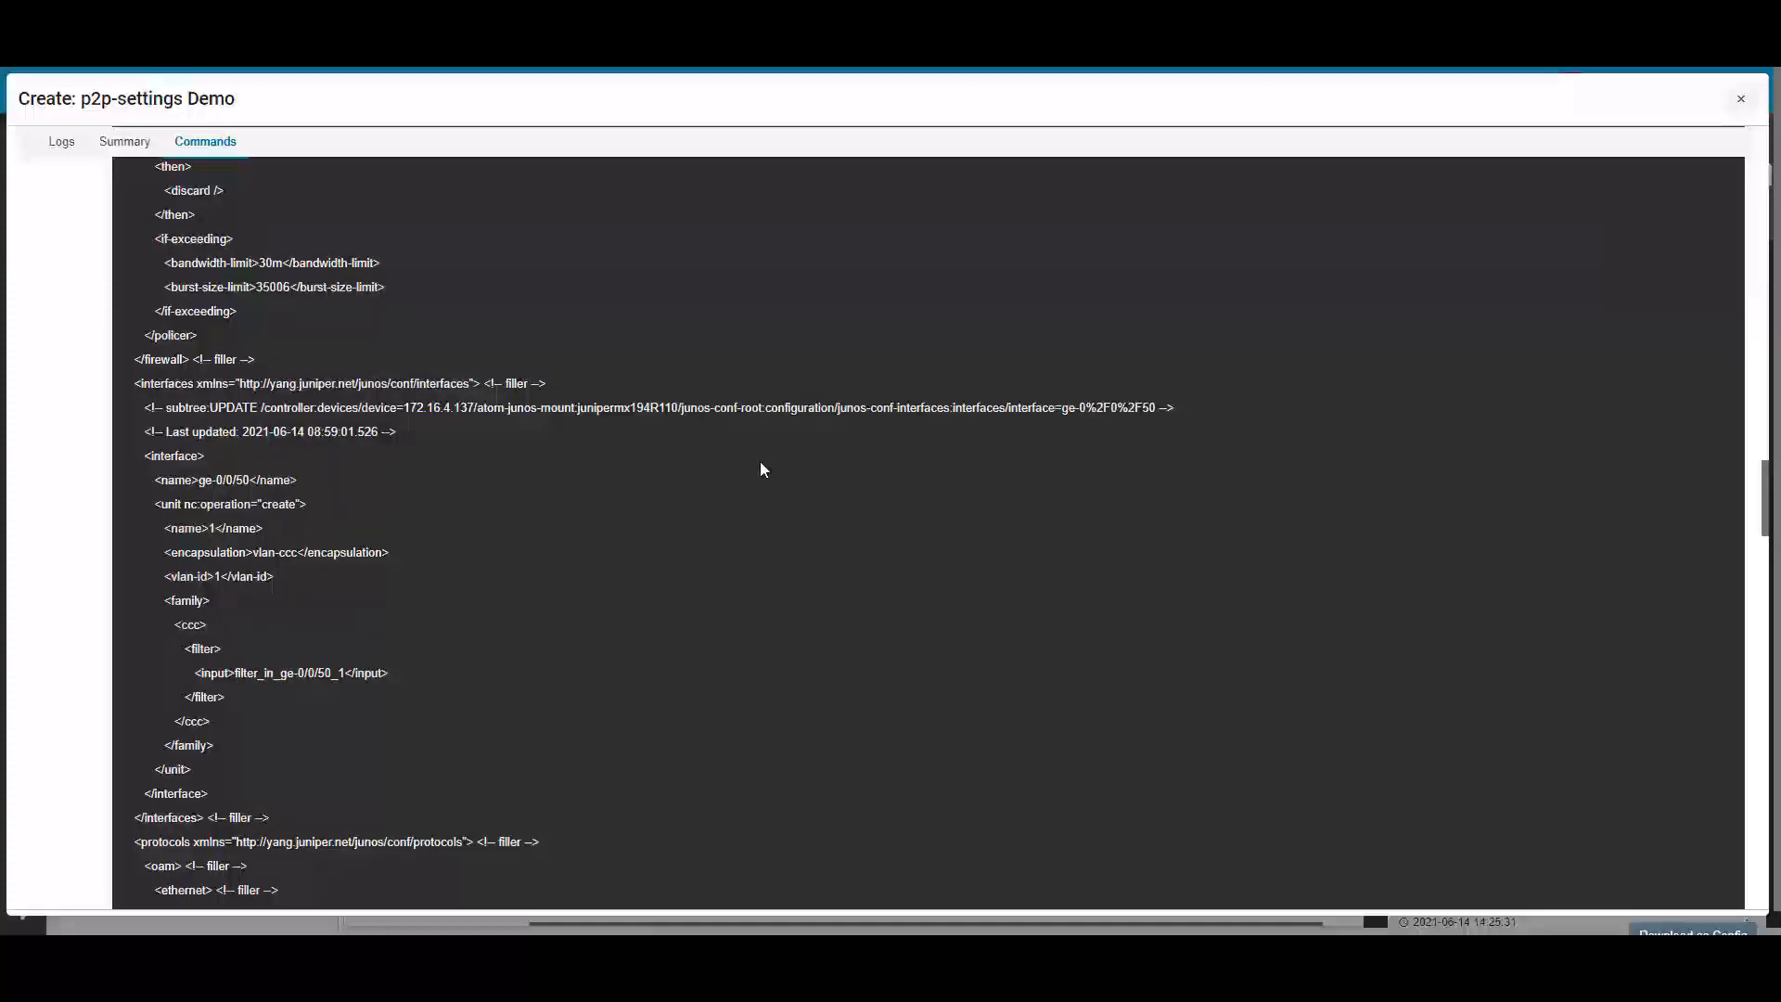
scroll(760, 464, down, 3)
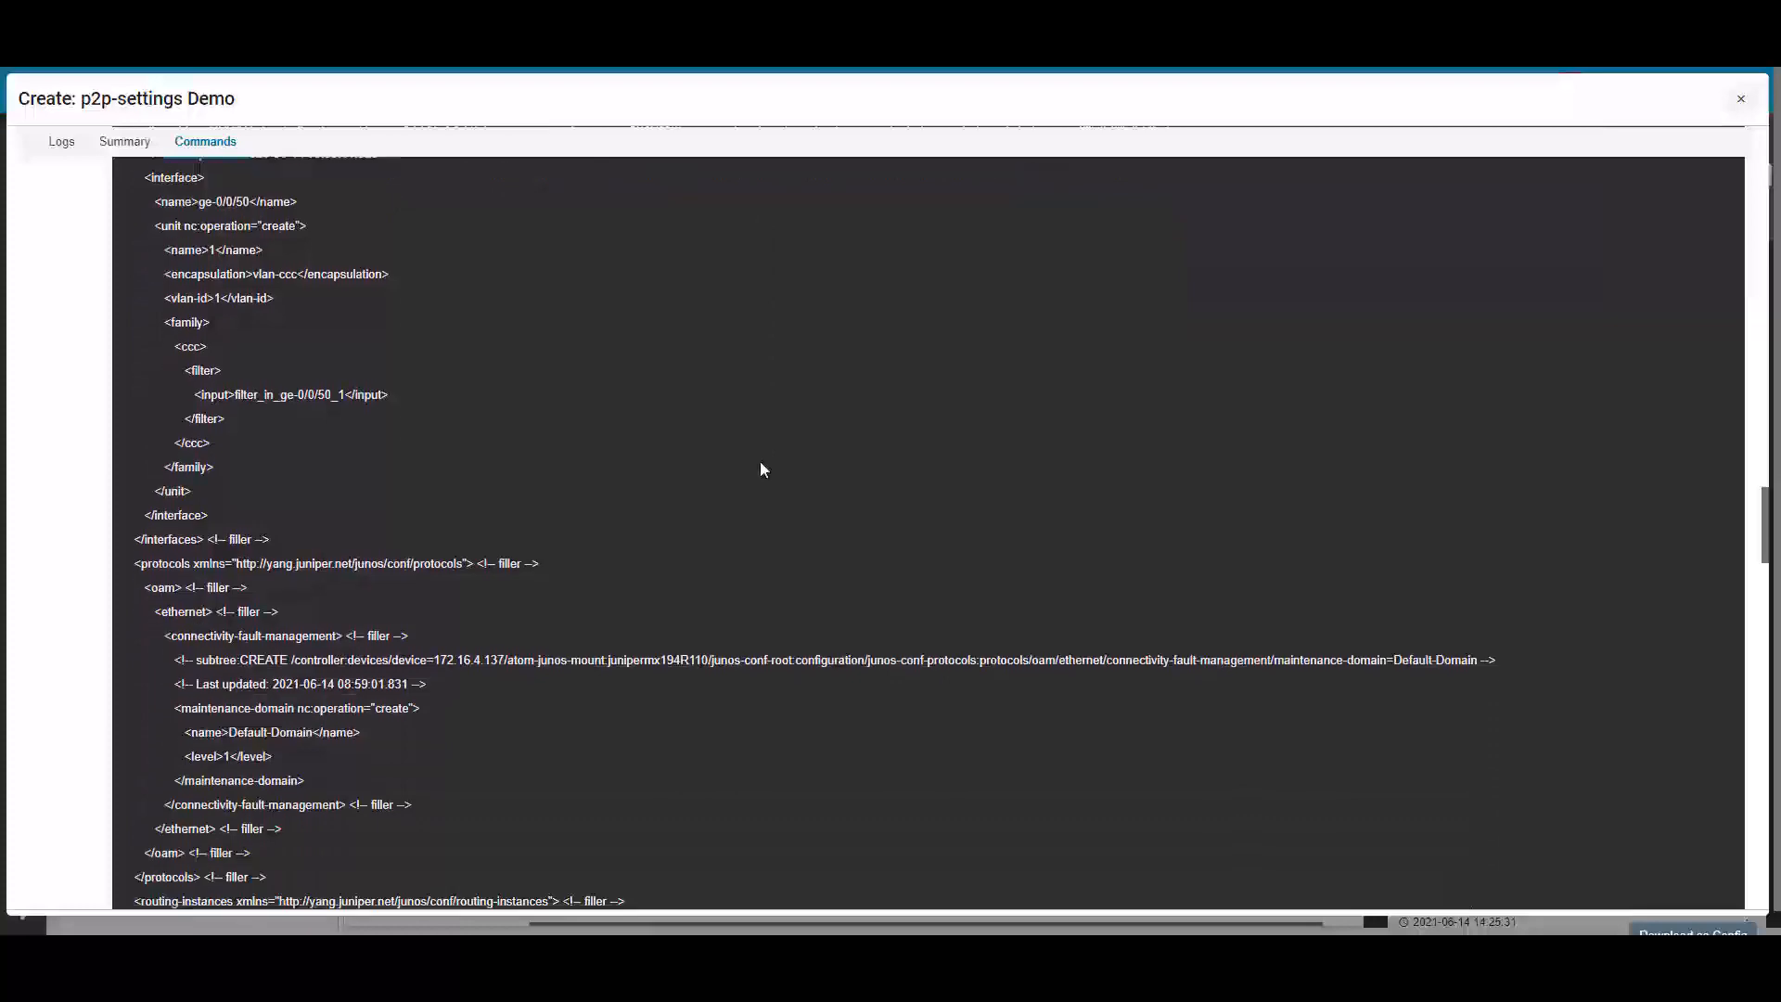
scroll(760, 463, down, 2)
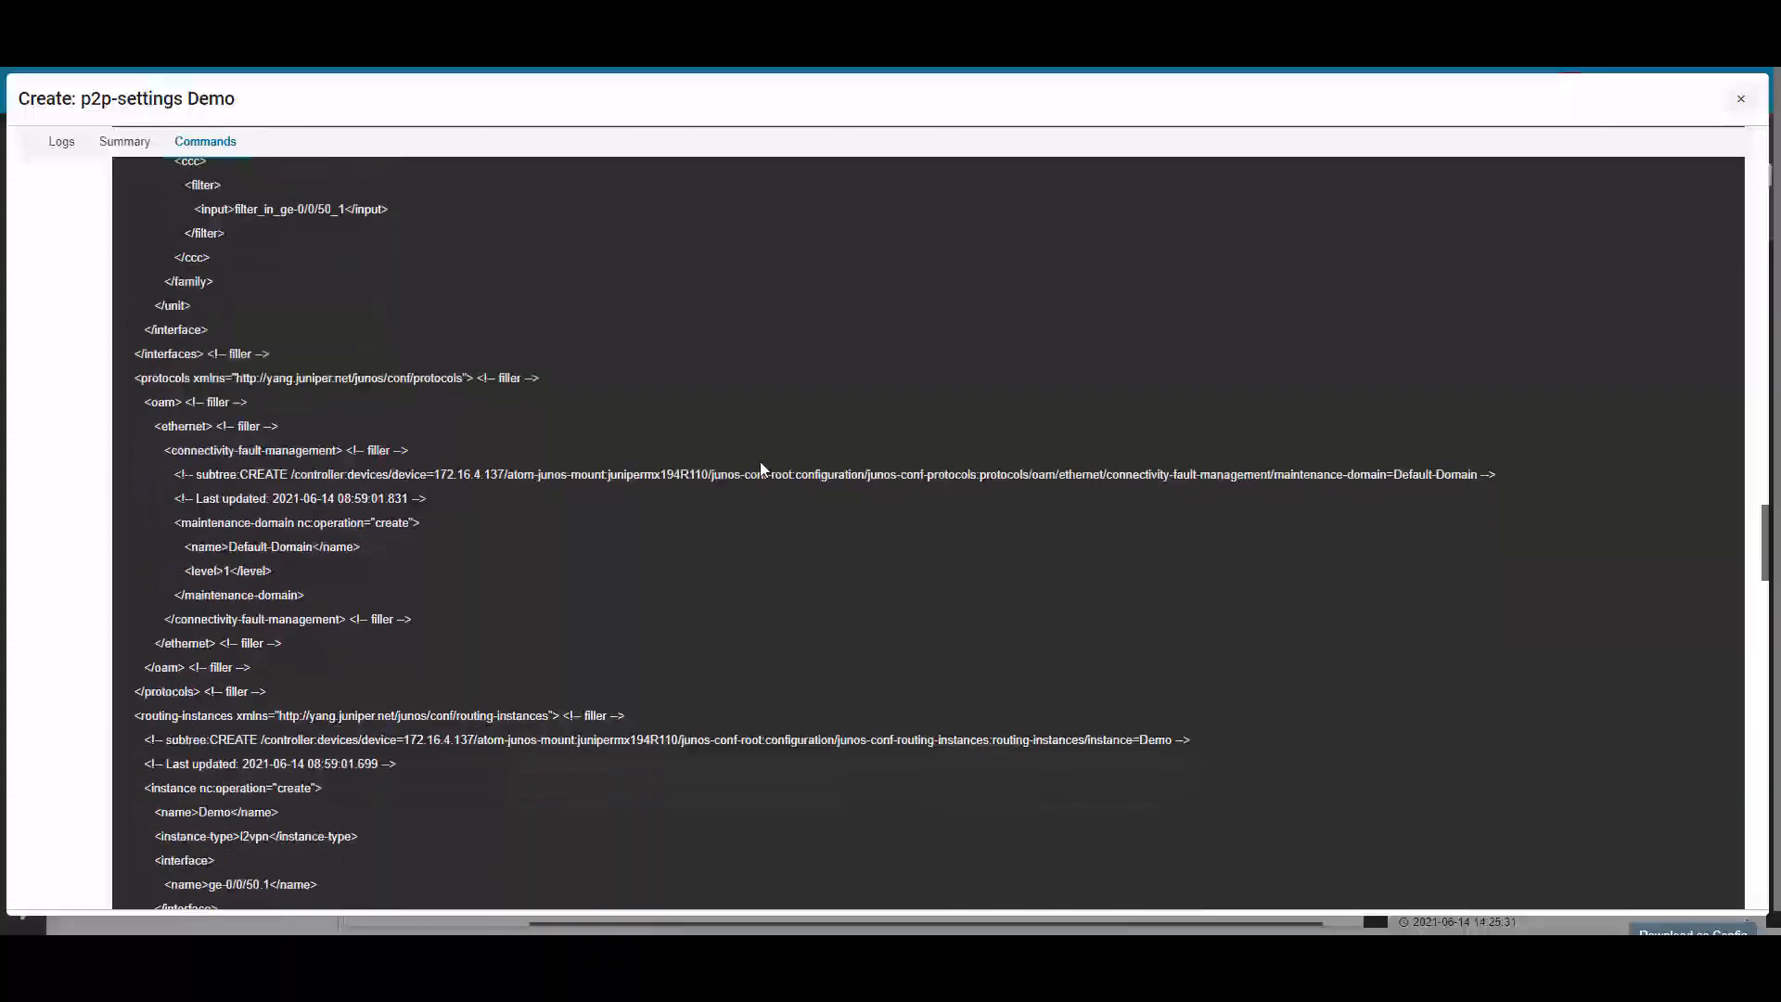
scroll(761, 468, down, 1)
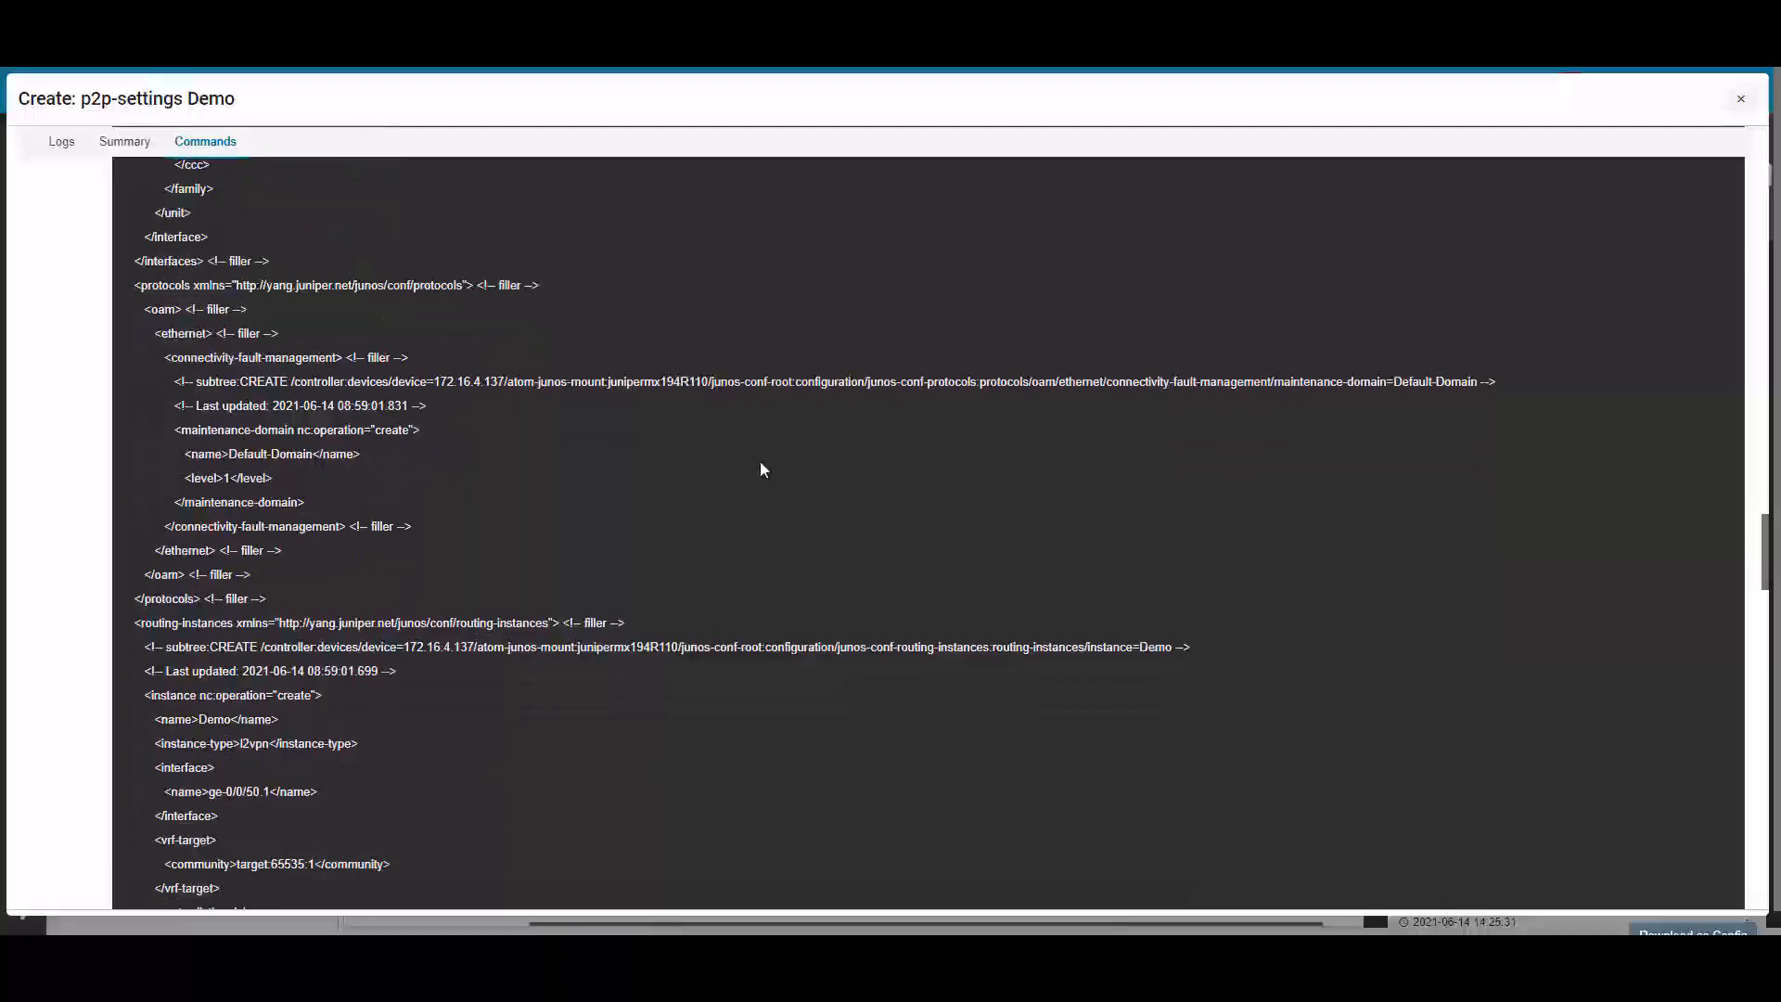
scroll(760, 469, down, 3)
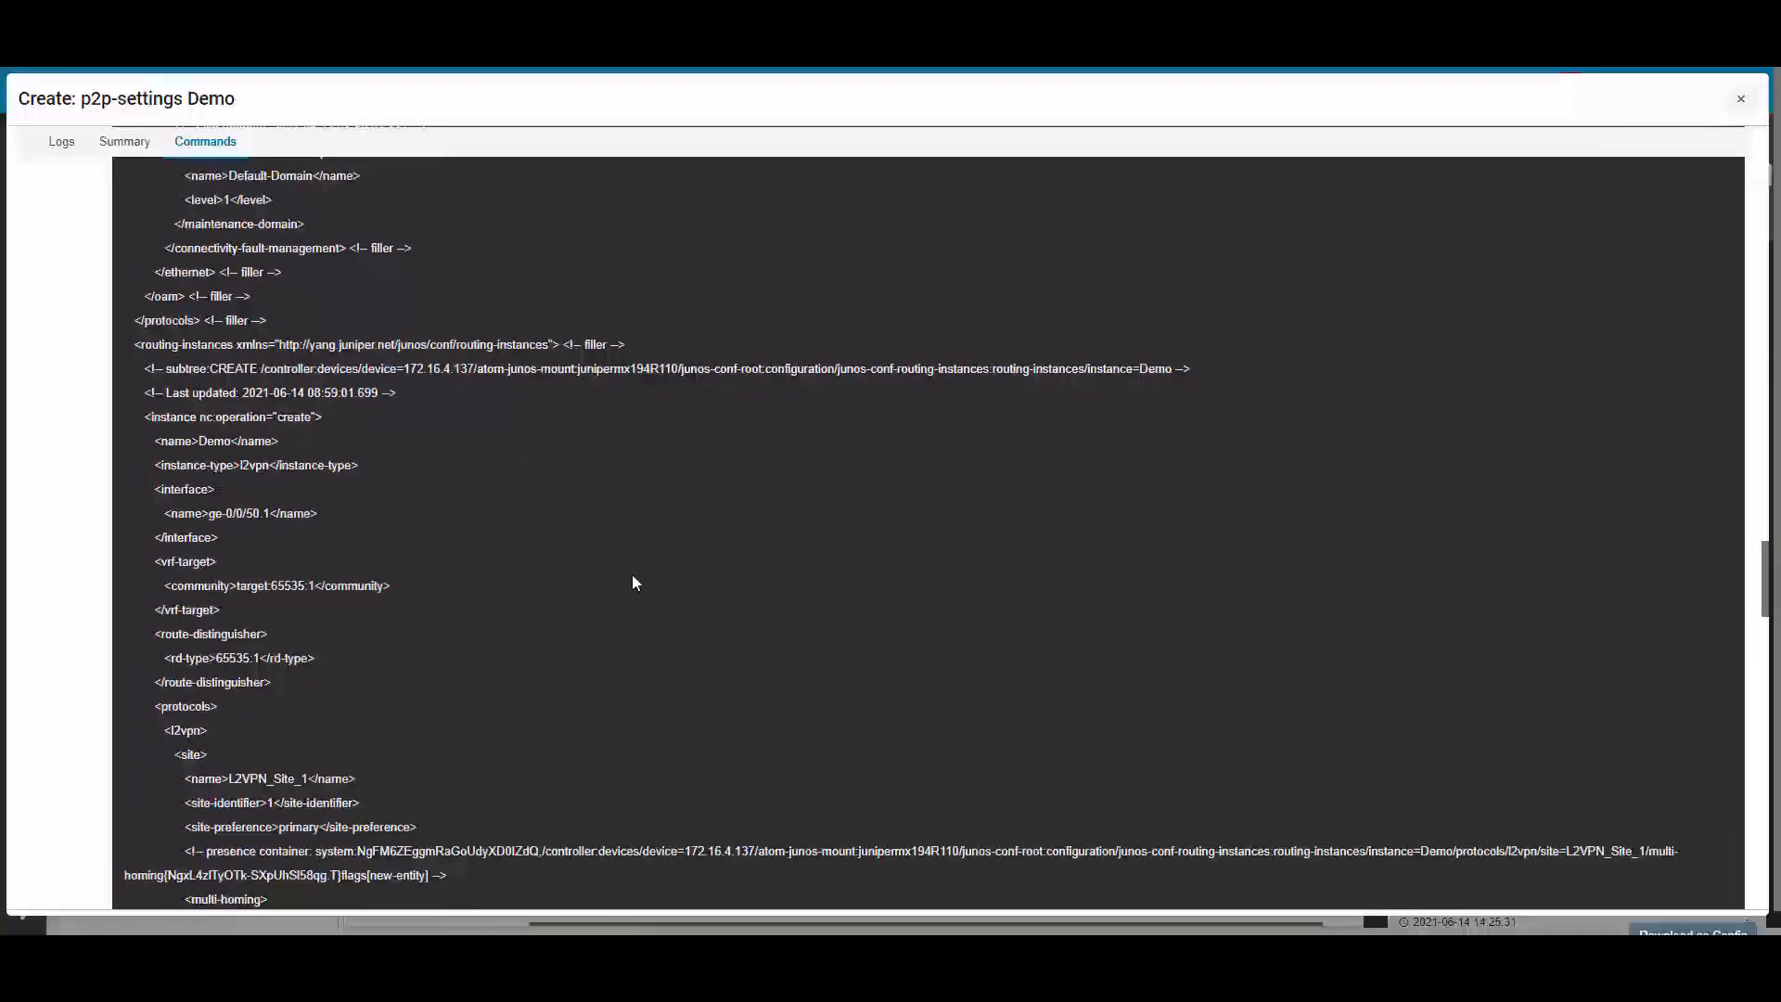
scroll(635, 577, down, 4)
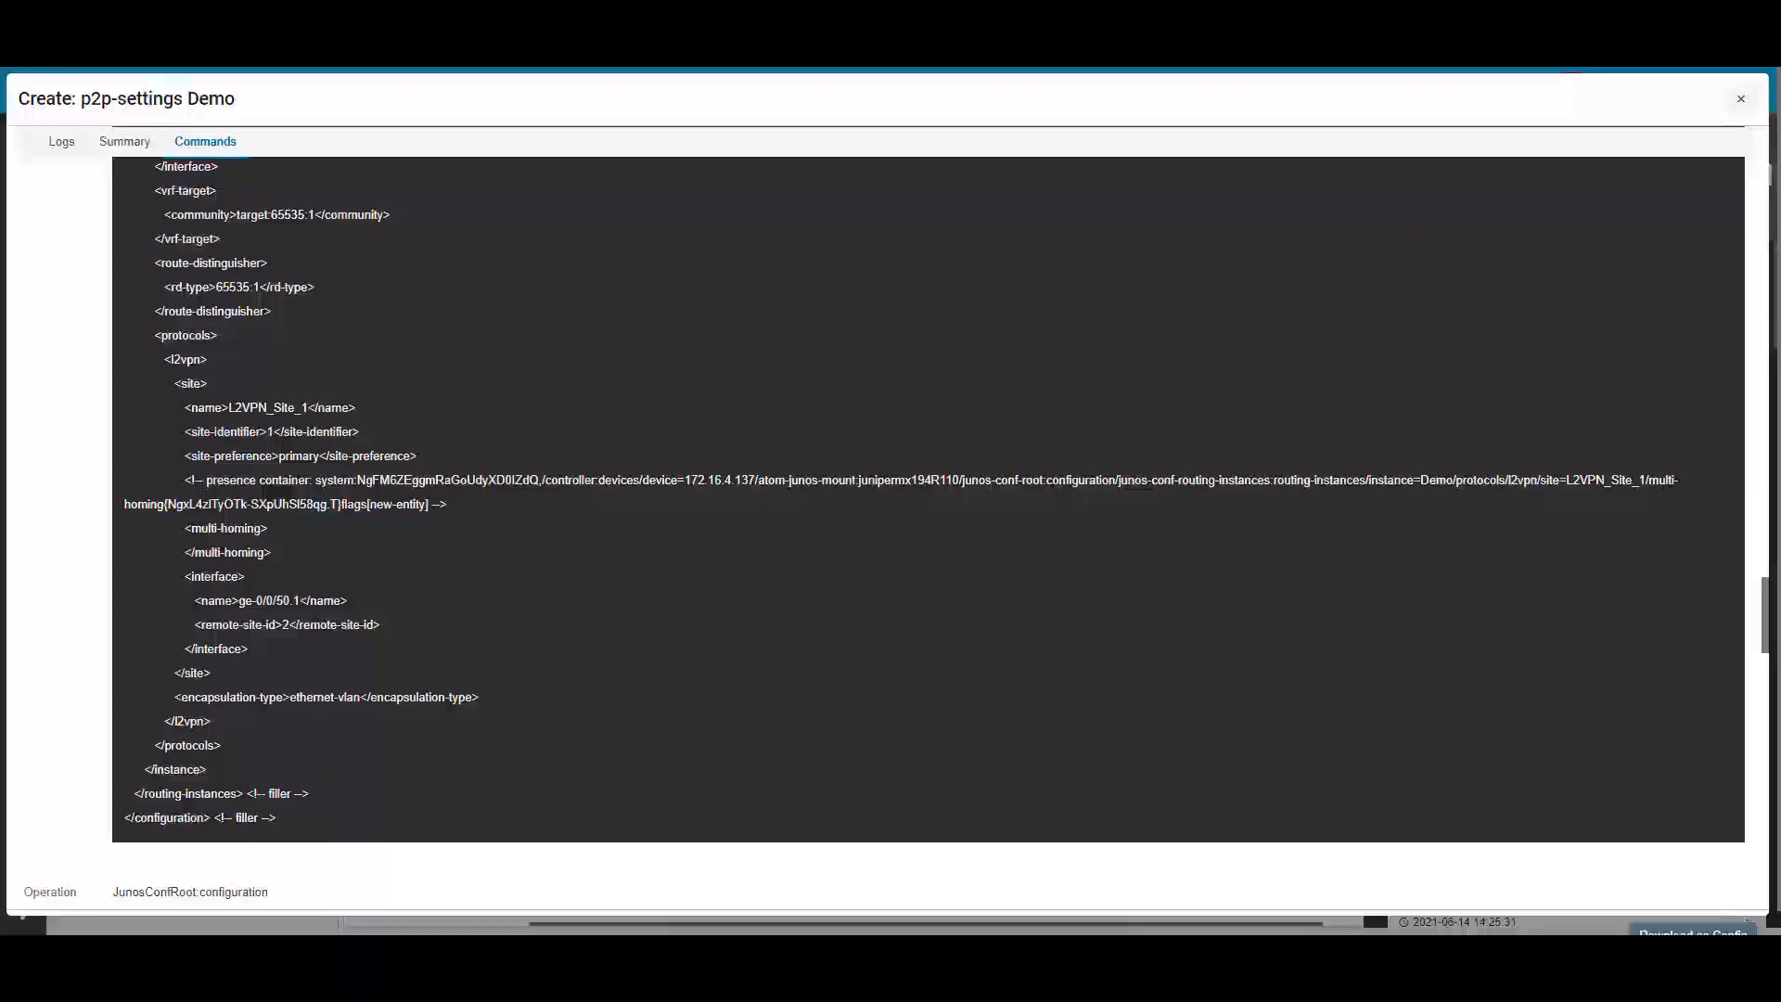
Examine the commands provisioned on the backup device 172.16.4.169 and on device 172.16.4.138.
scroll(915, 519, up, 15)
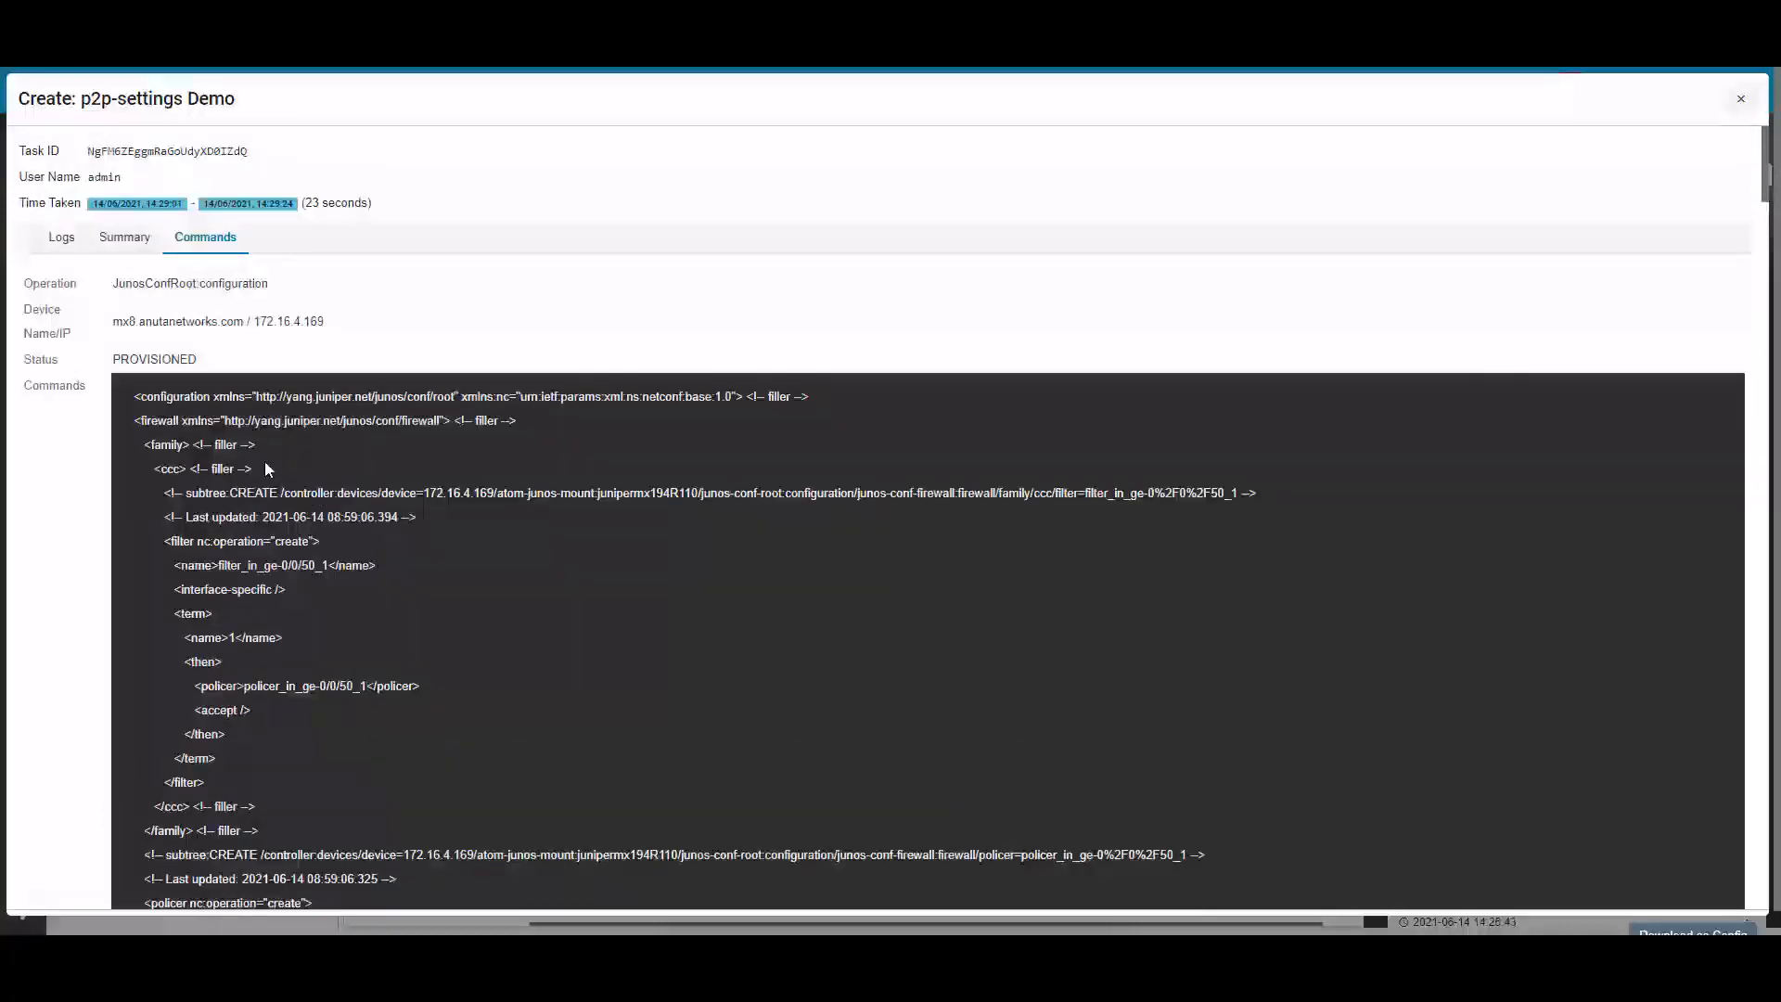
scroll(780, 396, down, 15)
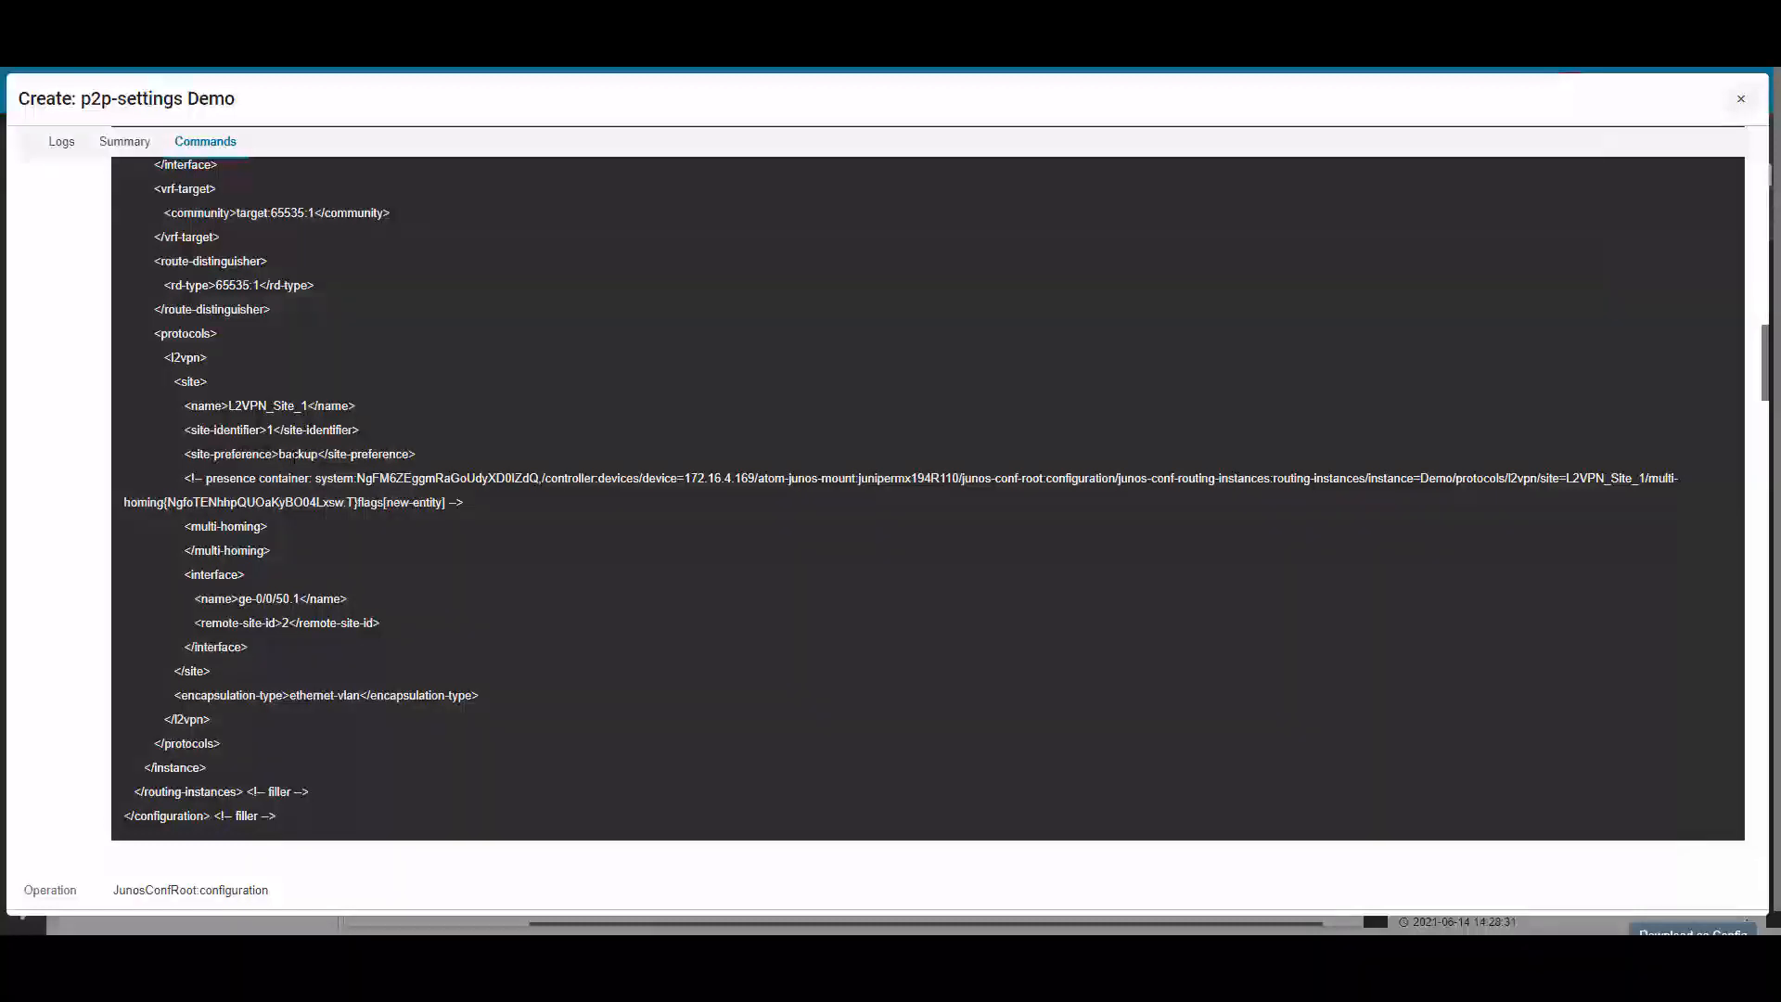
scroll(593, 584, up, 5)
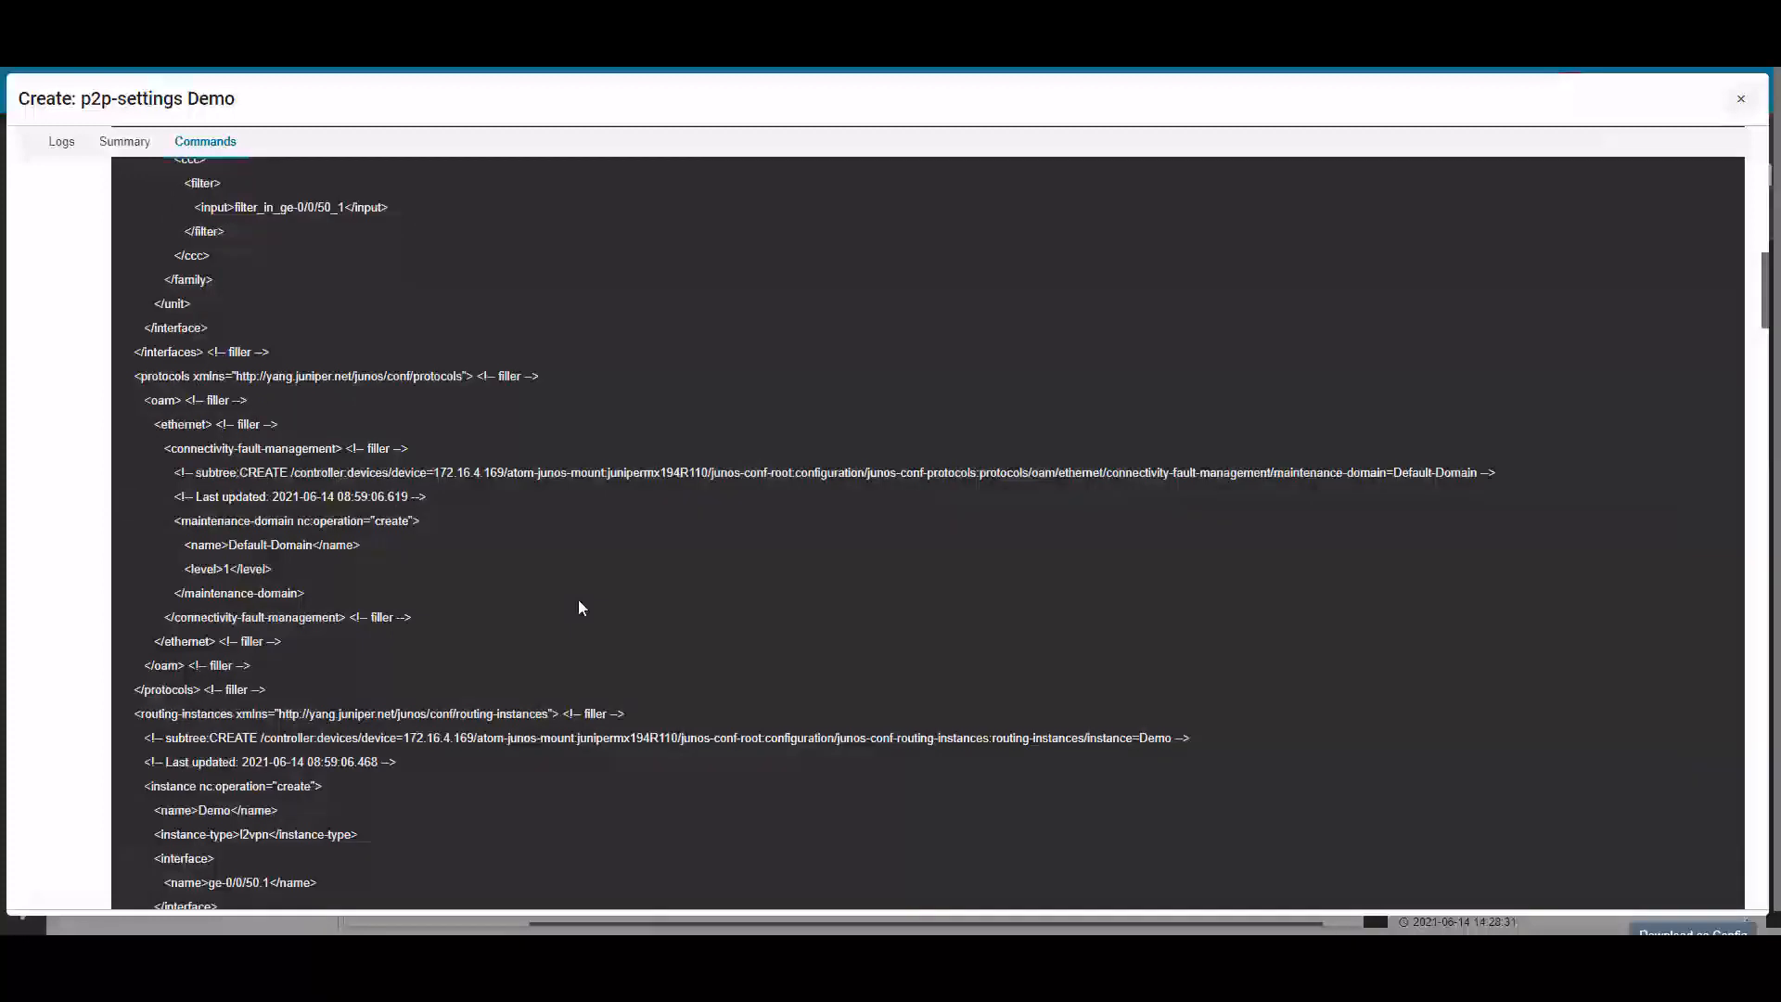
scroll(578, 600, down, 10)
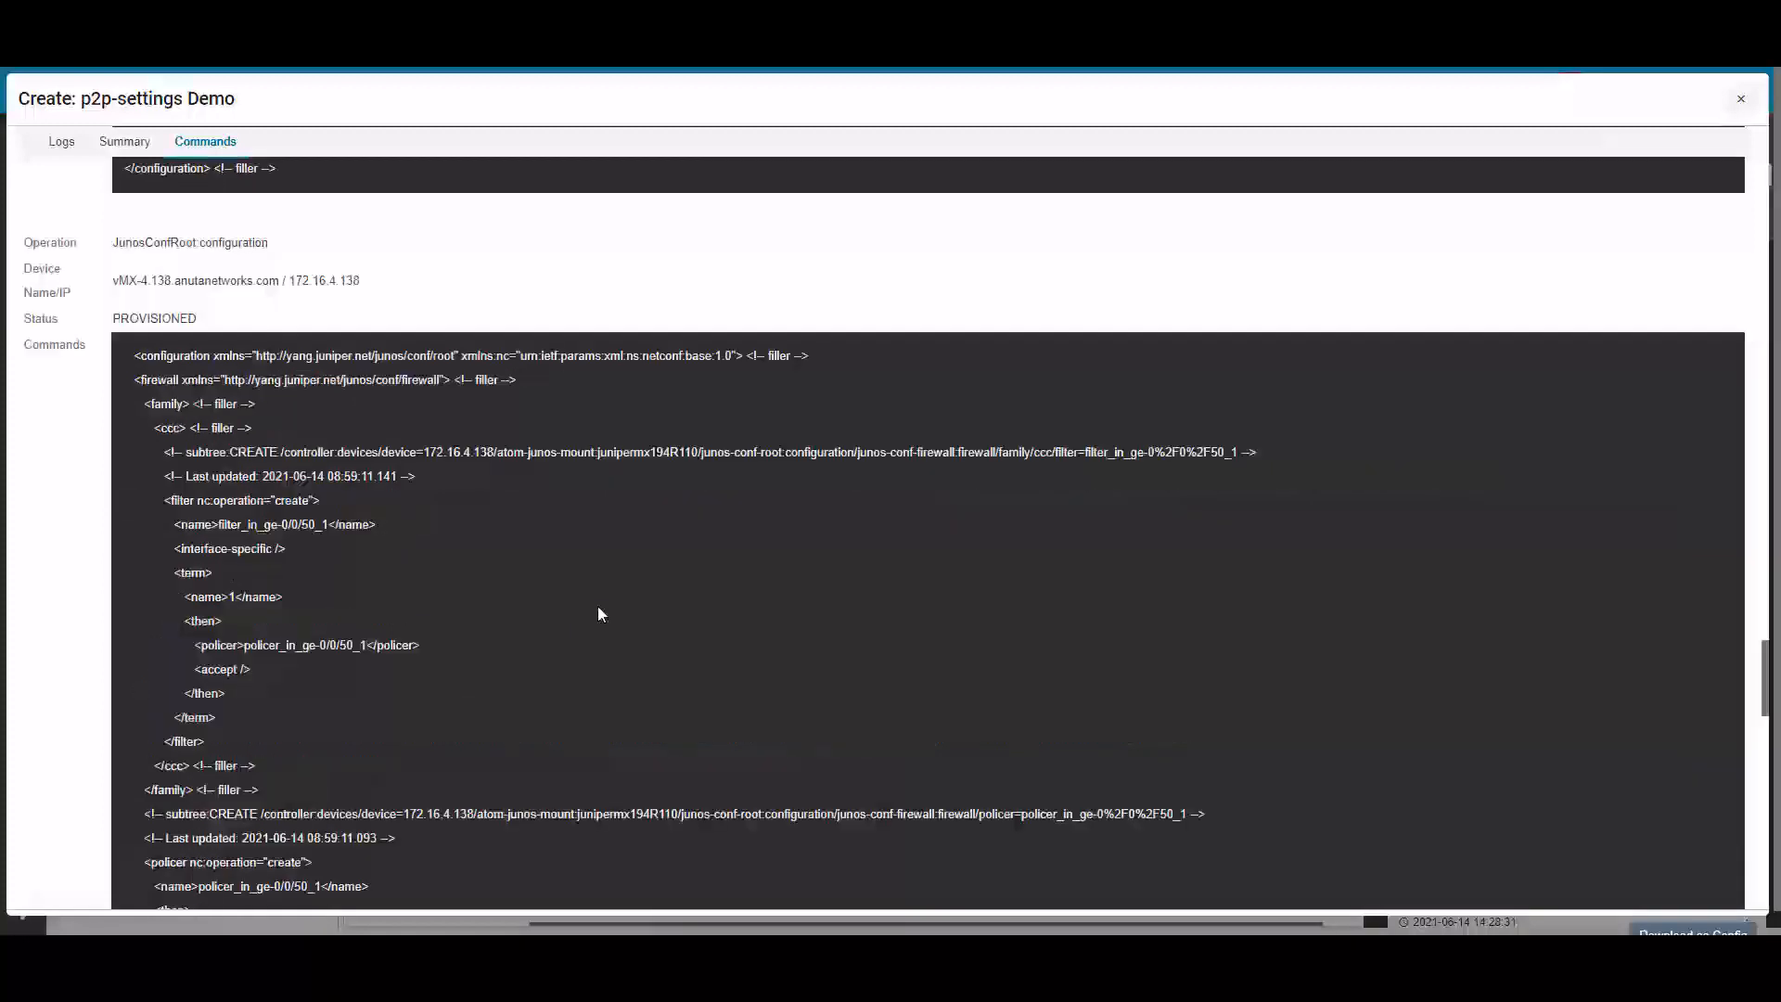
scroll(598, 613, down, 6)
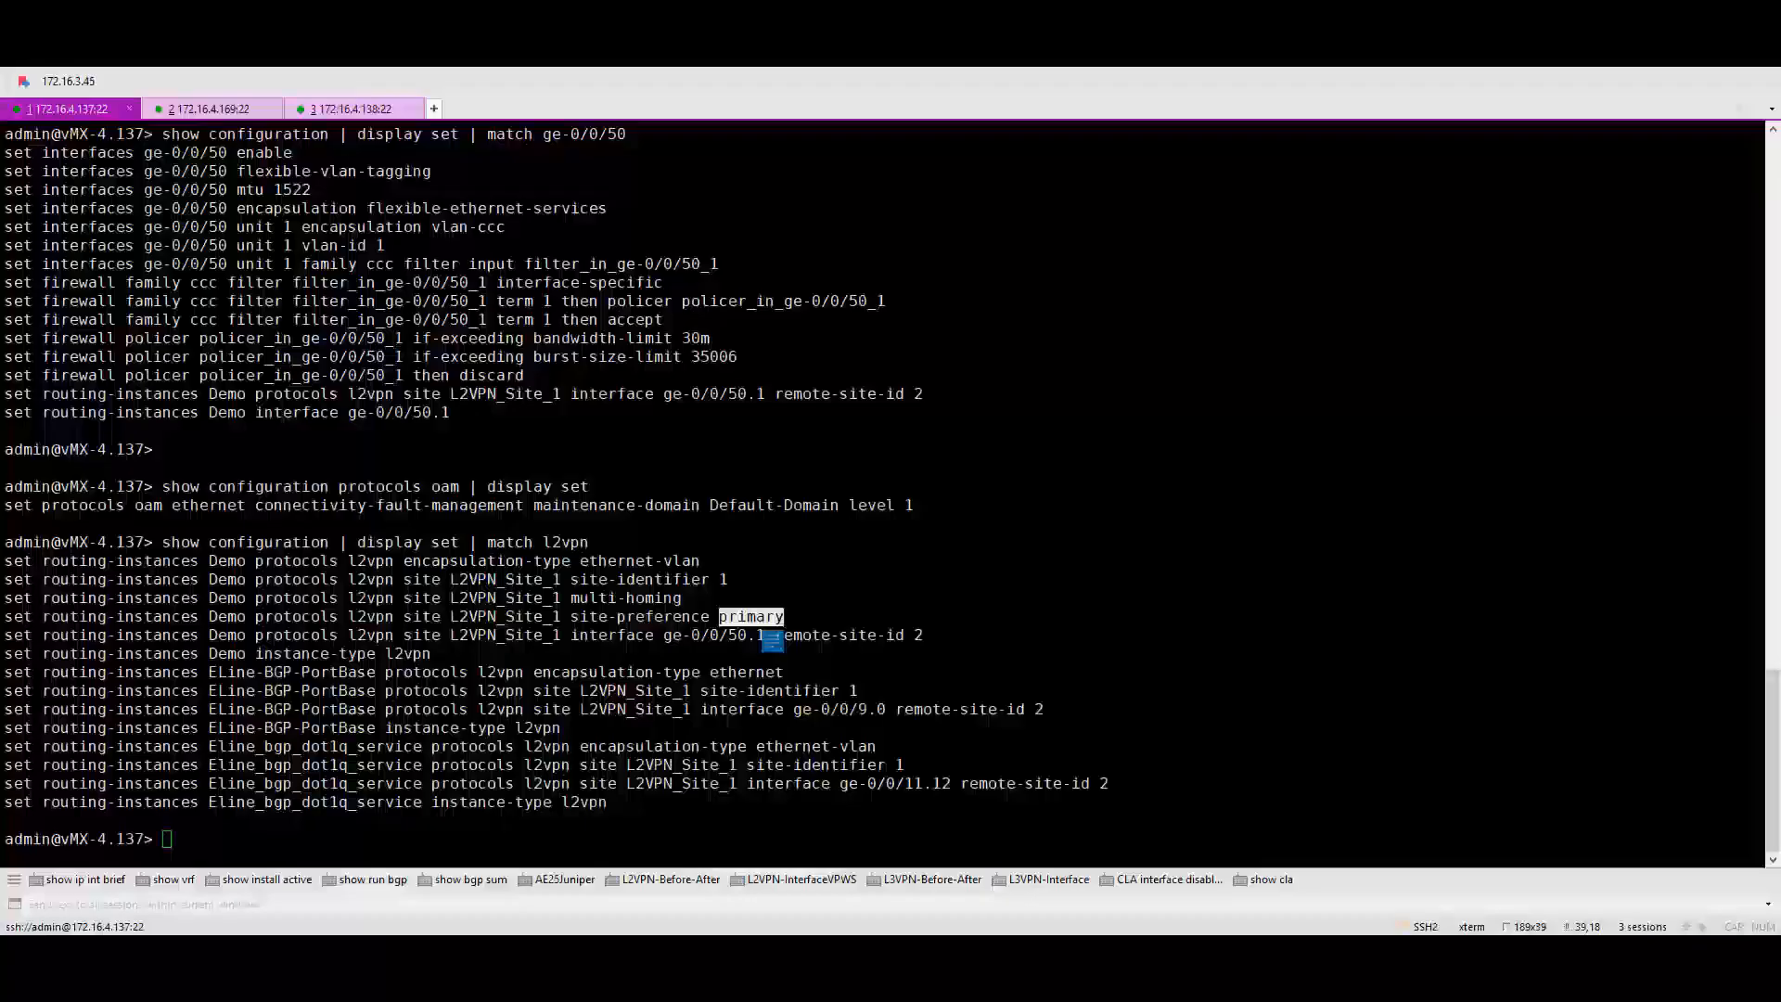
In the Xshell terminal, check the Demo L2VPN site-preference in the 172.16.4.137 and 172.16.4.169 sessions, highlighting the value on the latter.
scroll(881, 483, down, 8)
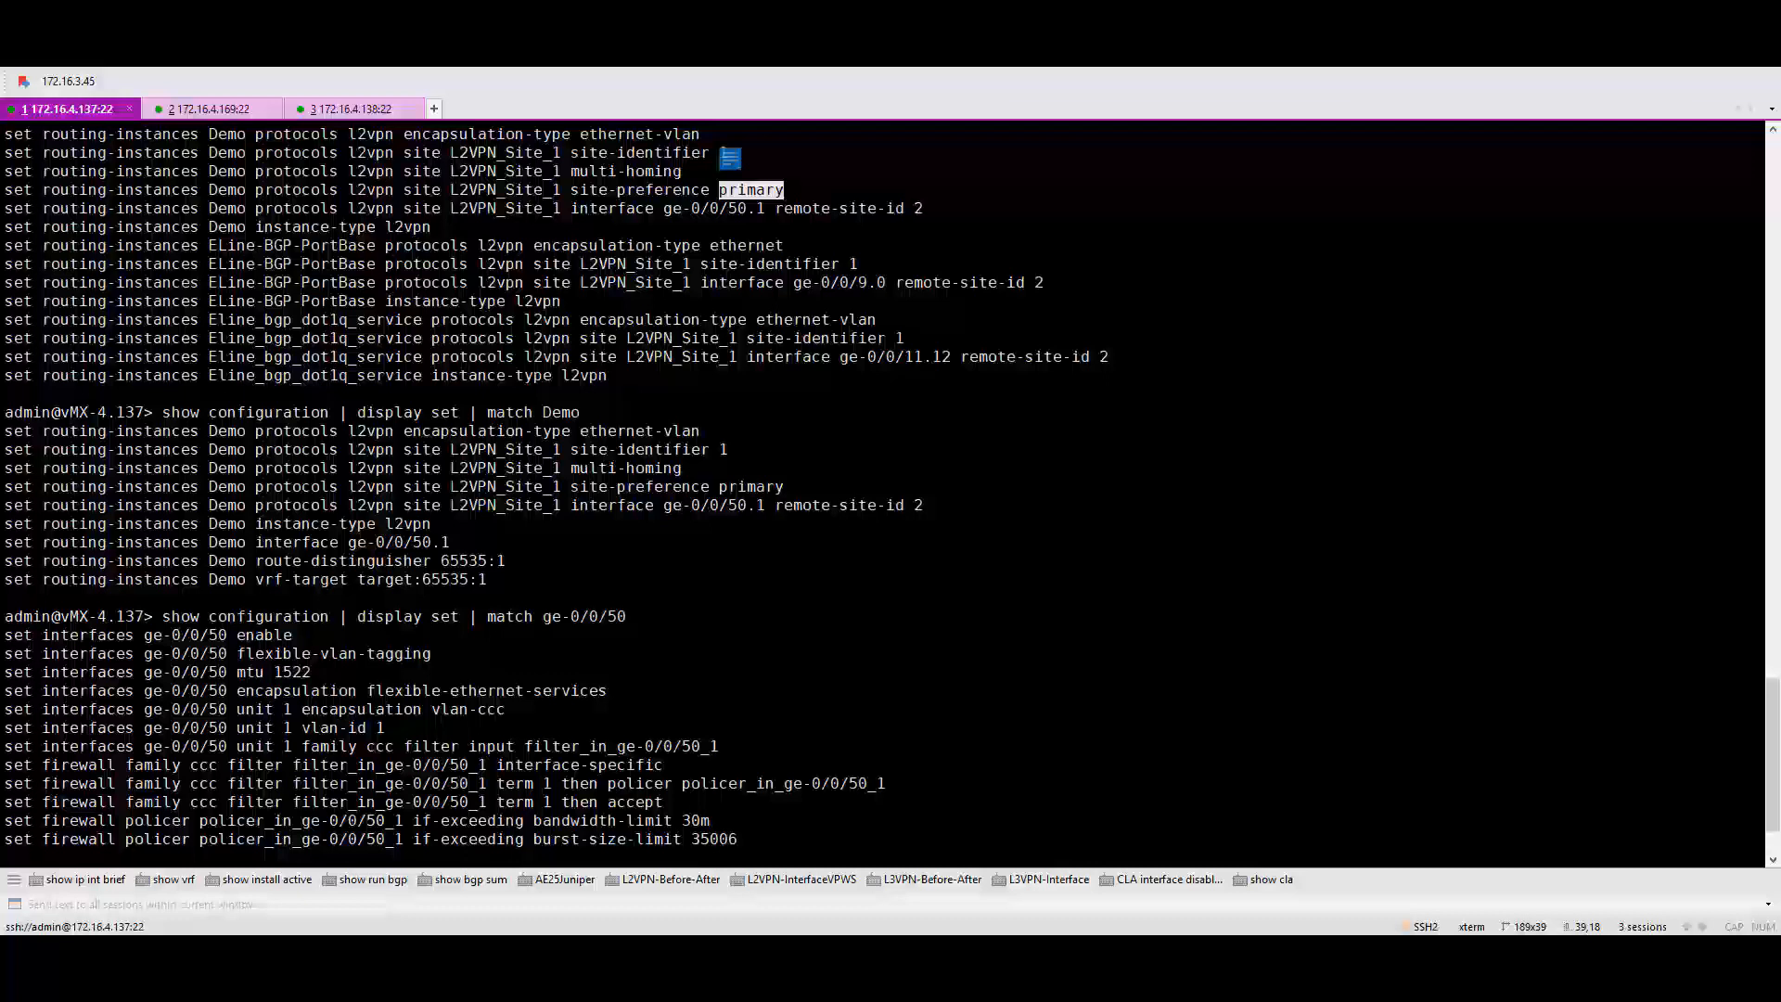
click(742, 189)
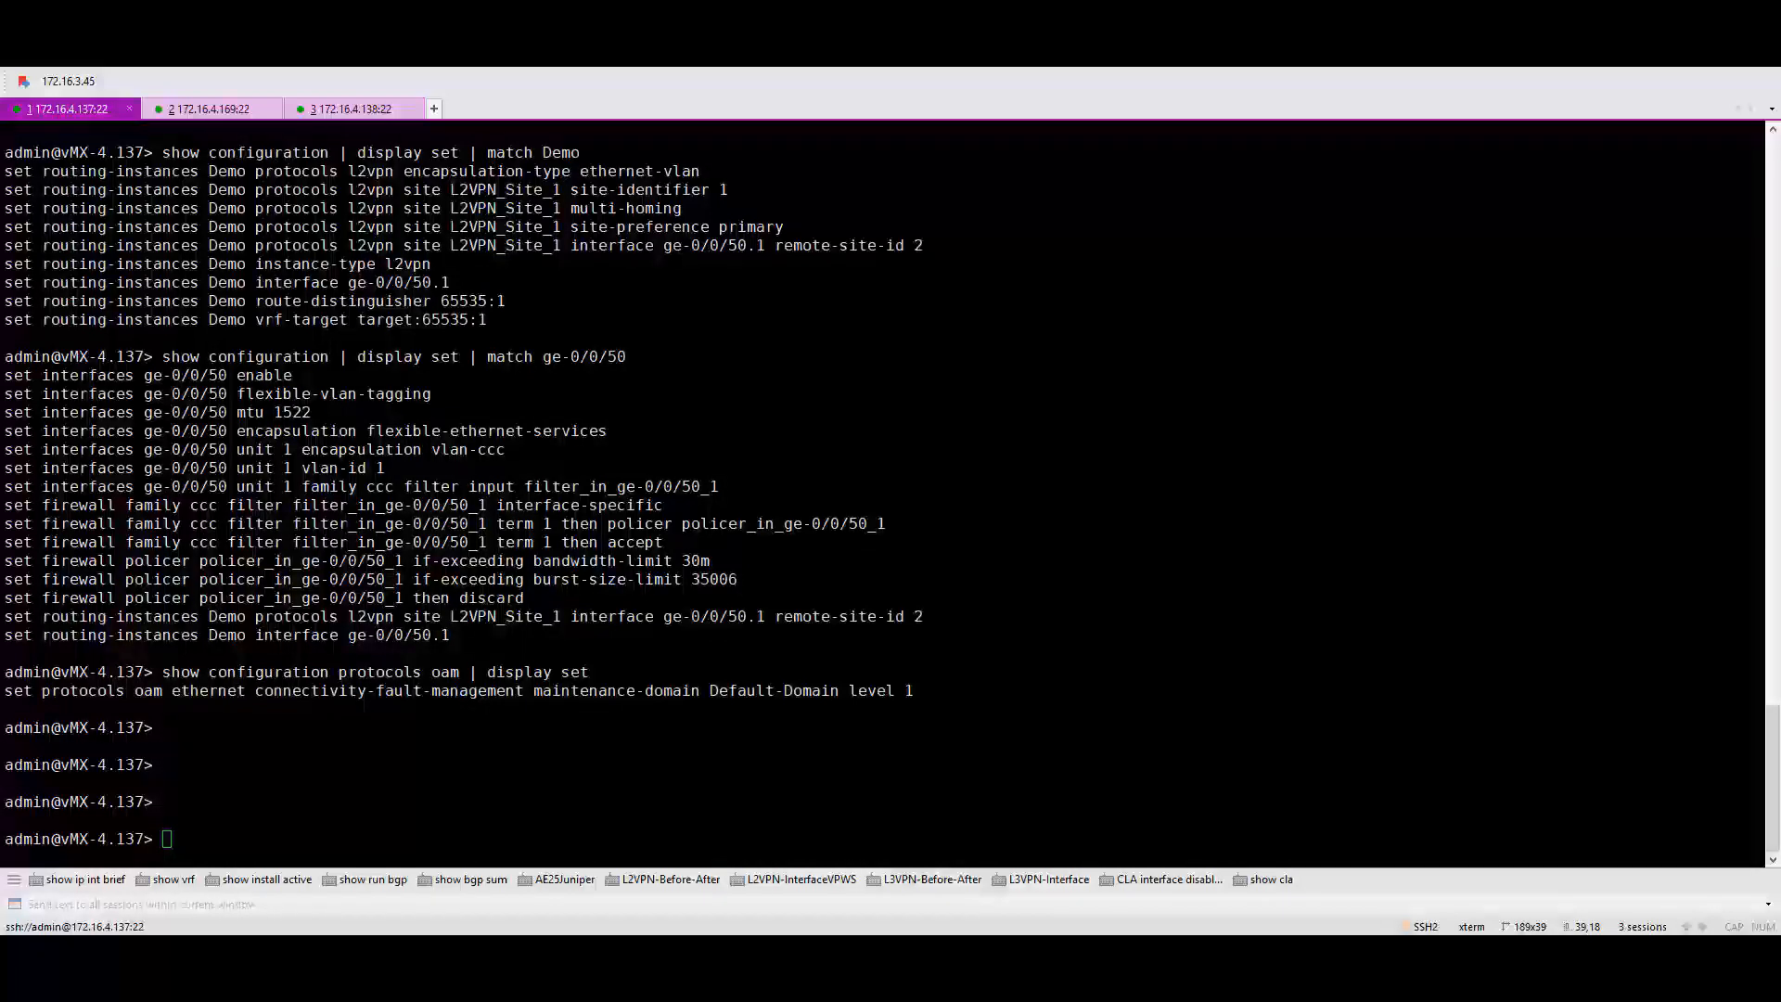
click(209, 109)
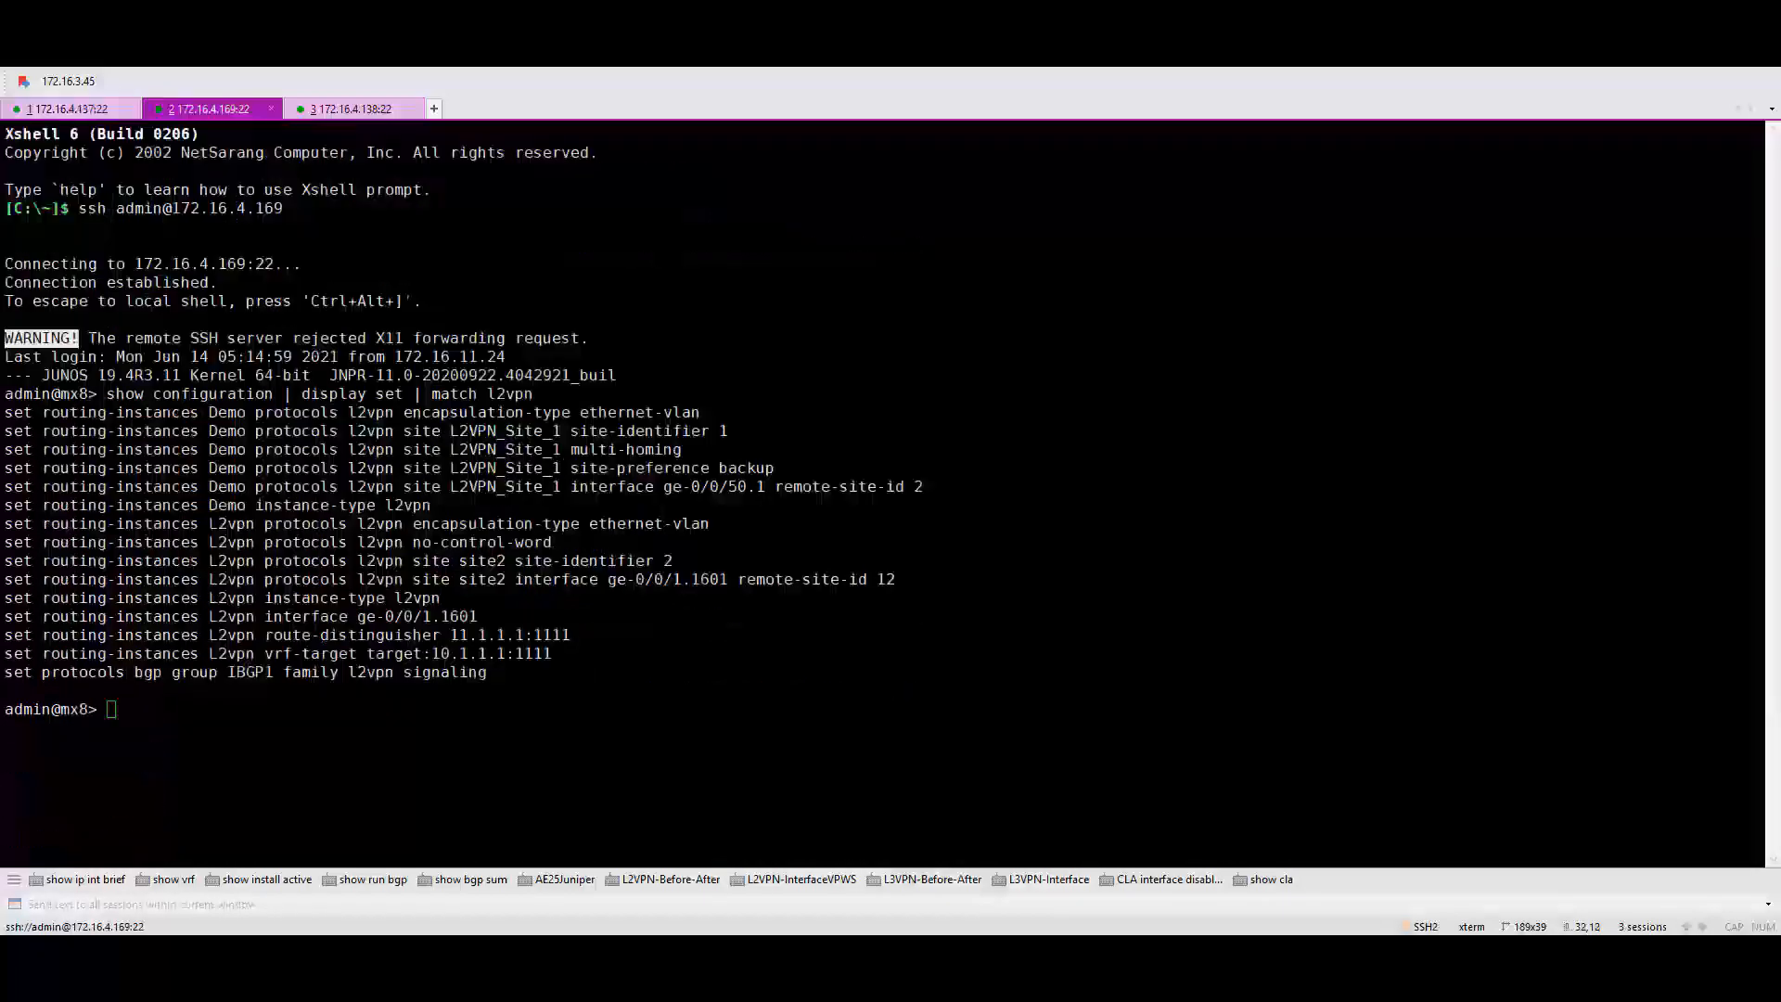
double_click(739, 468)
drag(739, 468, 747, 500)
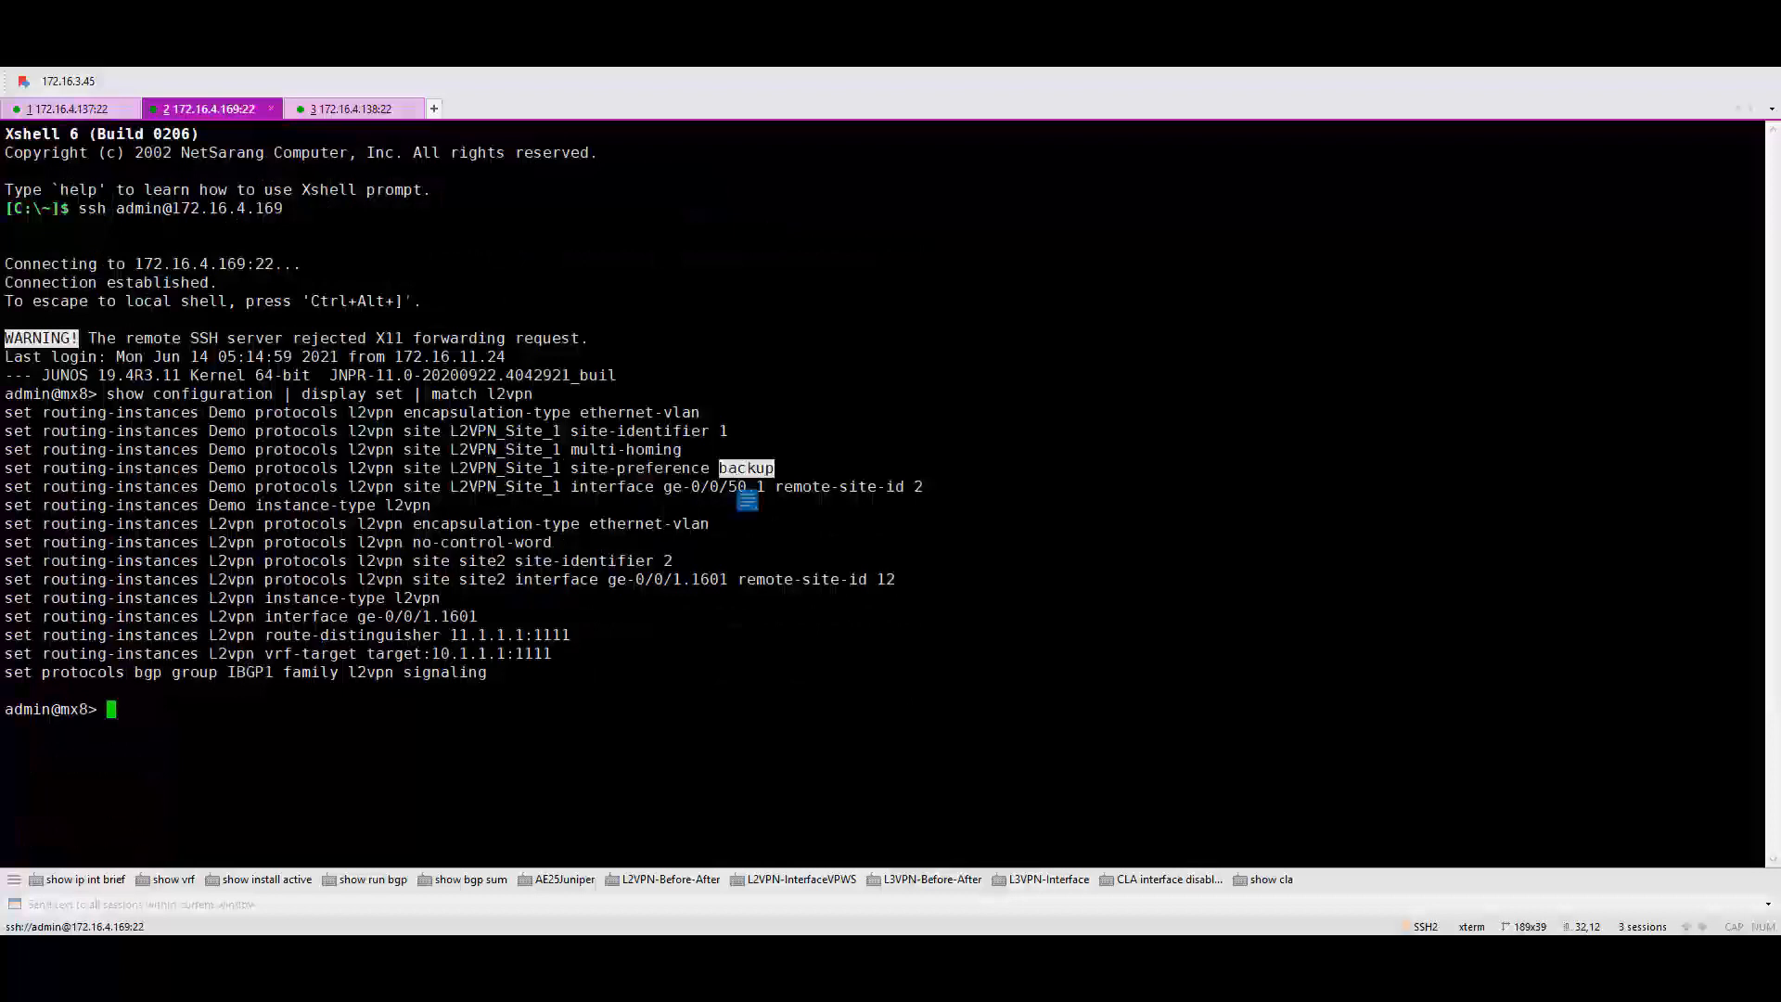